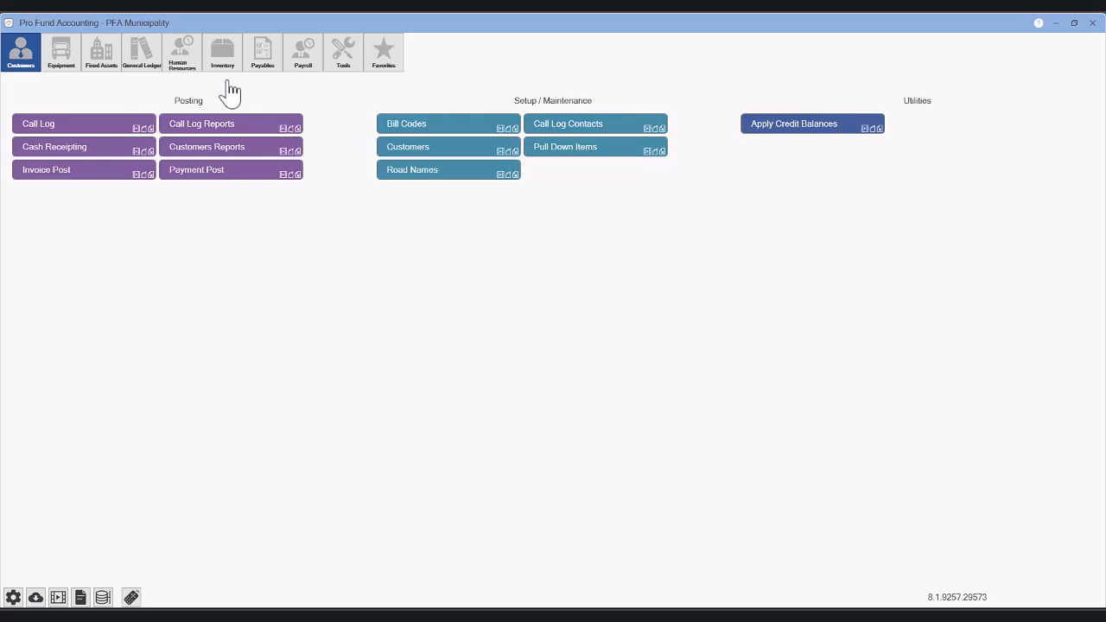
# Open the inventory purchase orders and reload them with the date range starting at 01/01/2021
pyautogui.click(230, 66)
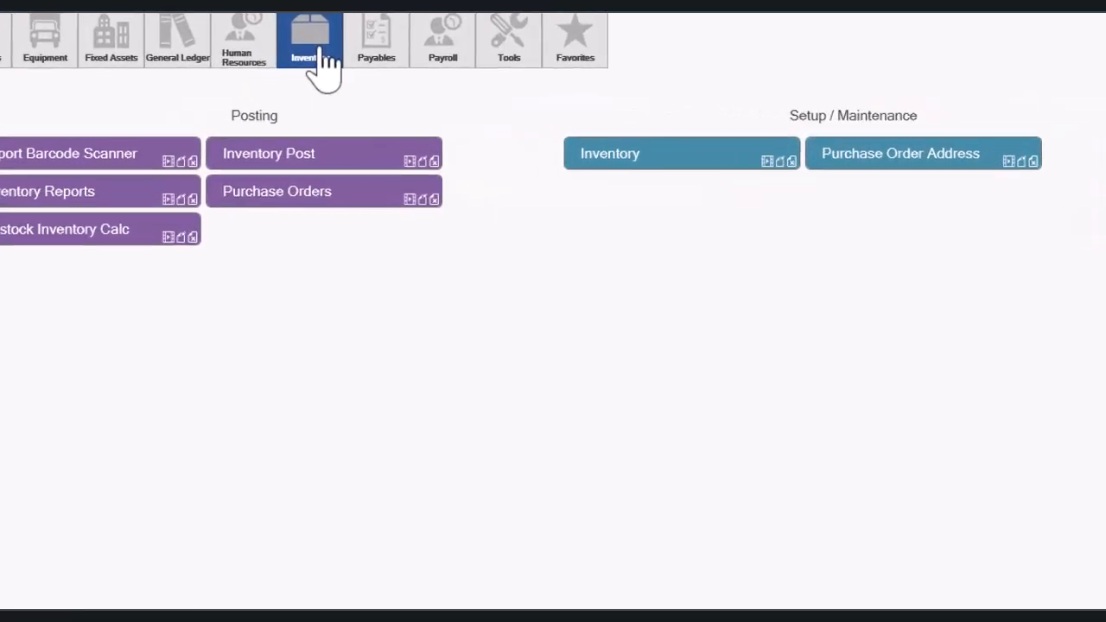
pyautogui.click(305, 197)
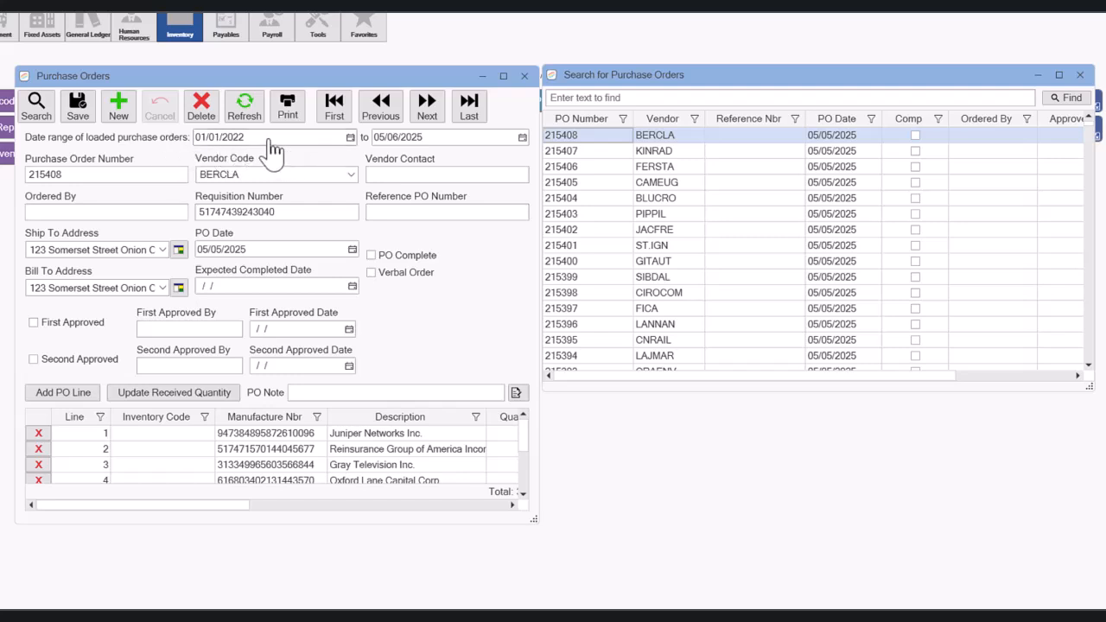
pyautogui.doubleClick(235, 139)
pyautogui.write('21')
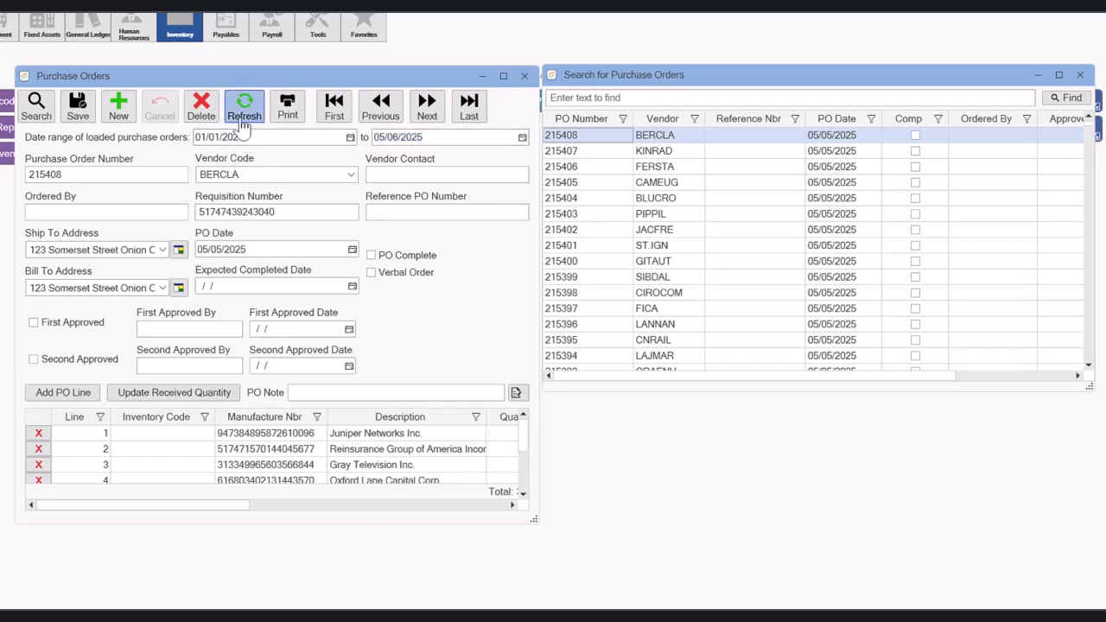
pyautogui.click(243, 121)
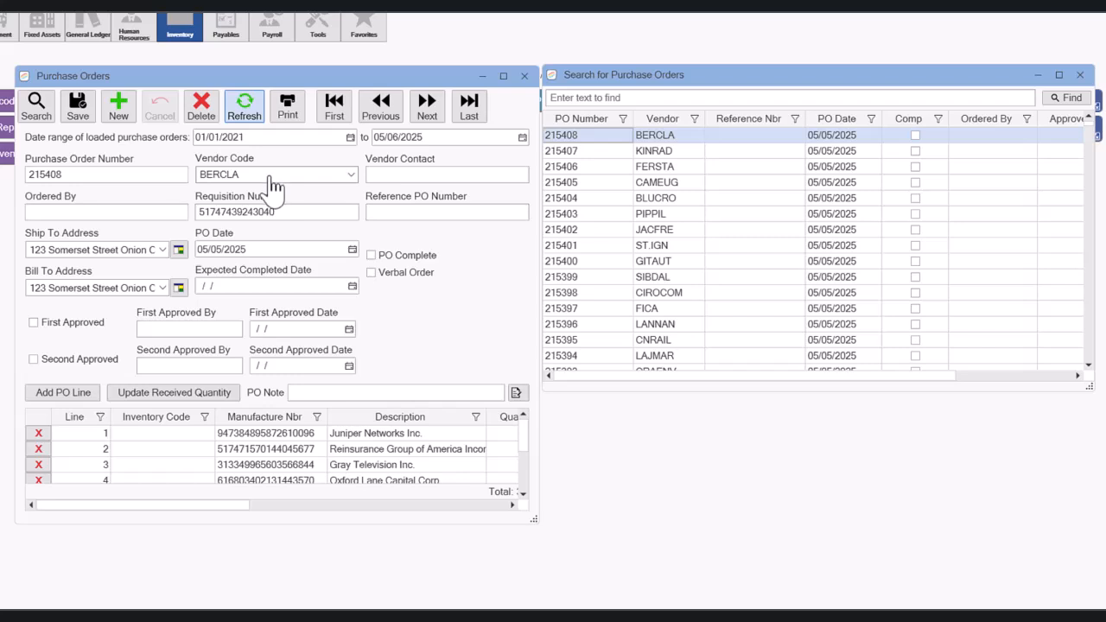
# Start a new purchase order and assign it to vendor code DAFTOW
pyautogui.click(115, 111)
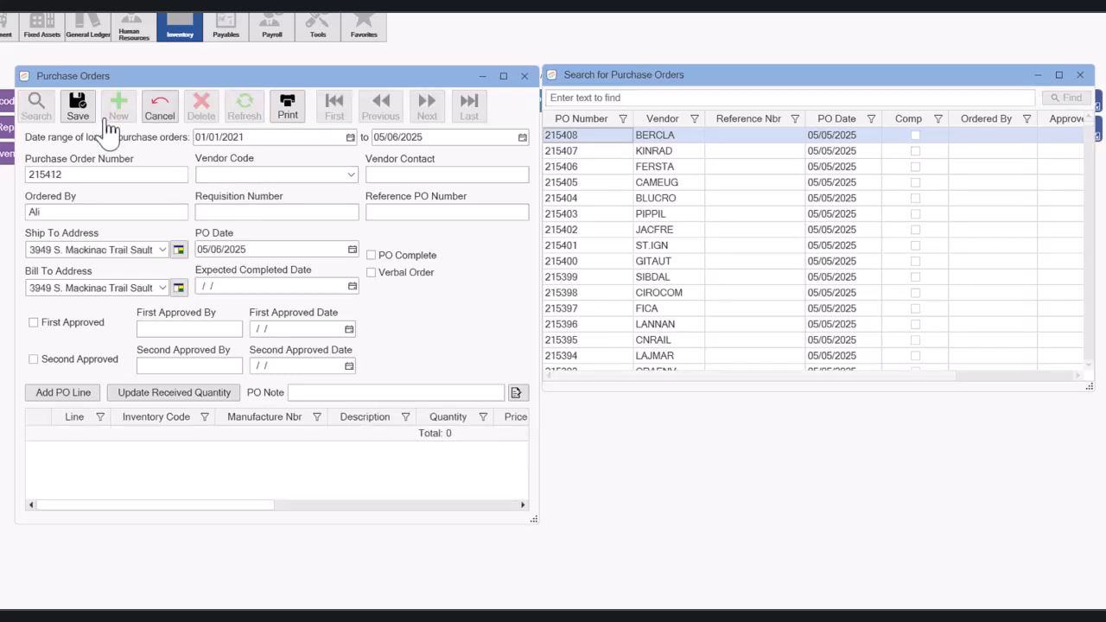
pyautogui.click(99, 181)
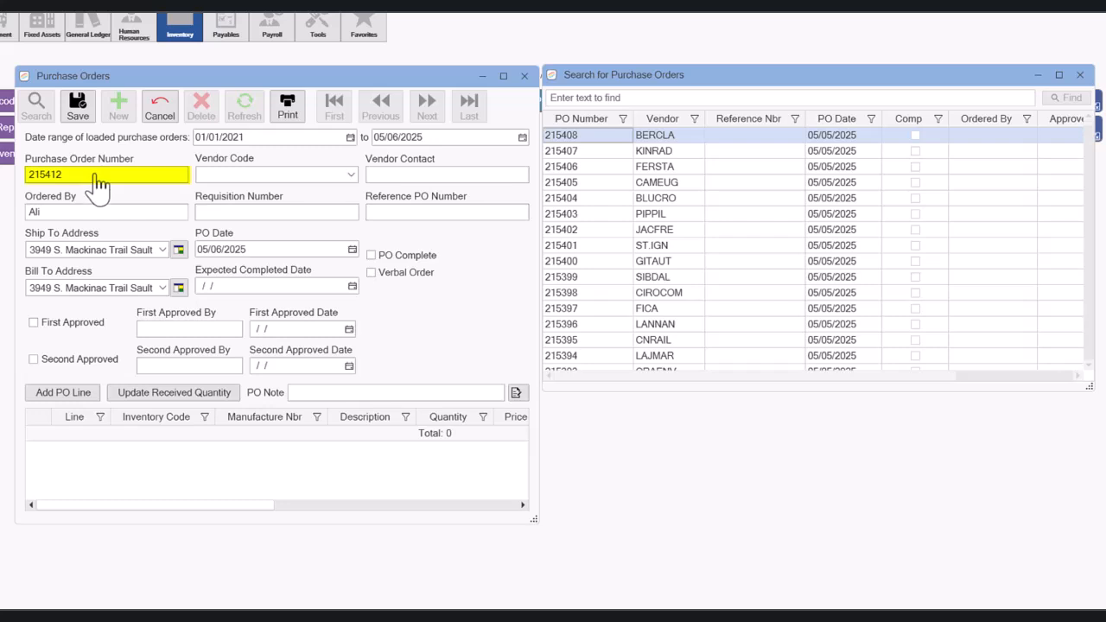
pyautogui.click(347, 176)
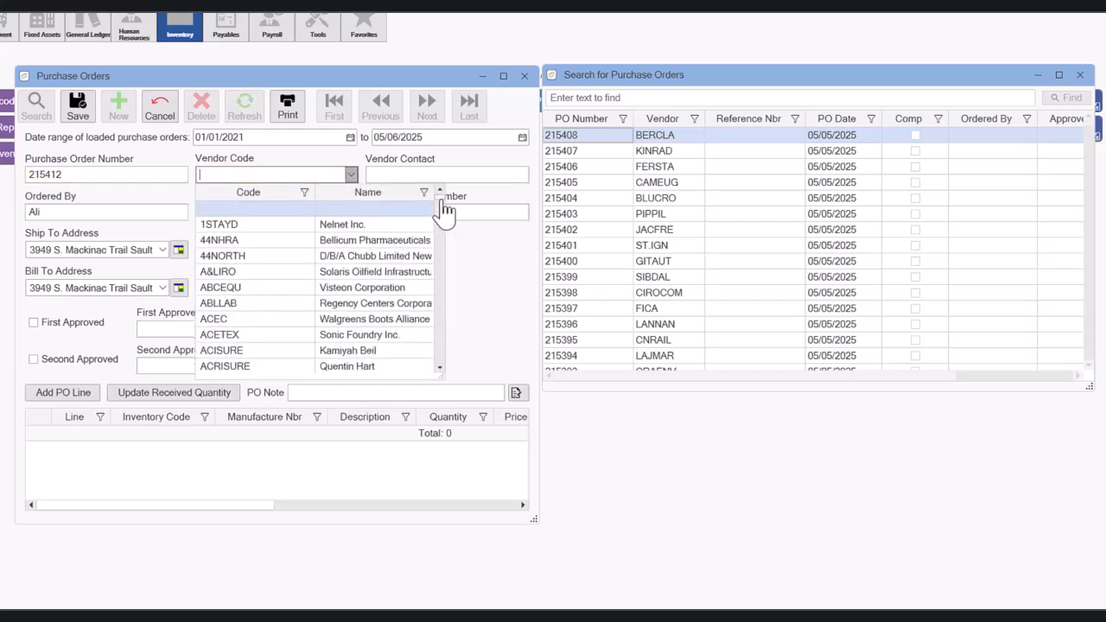
pyautogui.moveTo(440, 199); pyautogui.dragTo(441, 234)
pyautogui.click(379, 275)
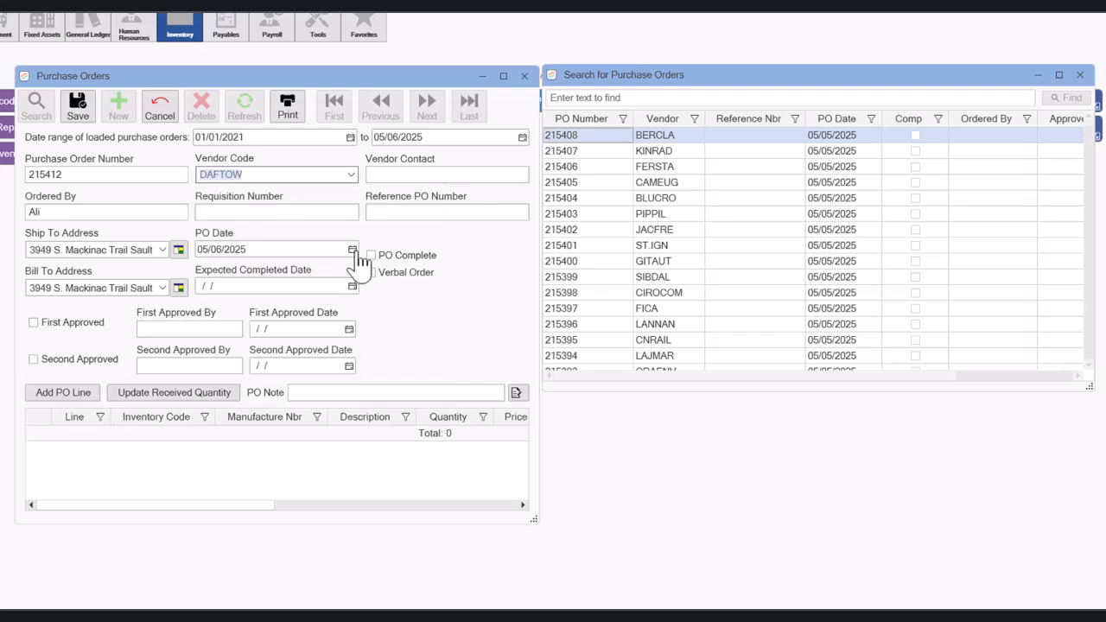
# Enter the requisition number and the reference PO number for the new purchase order
pyautogui.click(394, 177)
pyautogui.click(266, 213)
pyautogui.write('43')
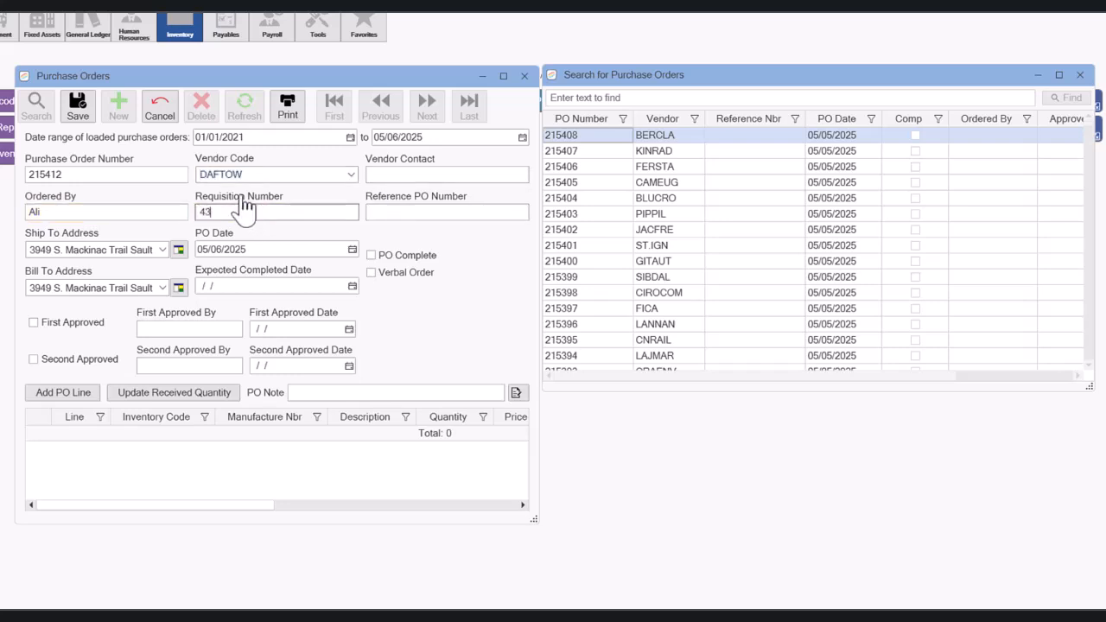
pyautogui.write('5461')
pyautogui.press('Tab')
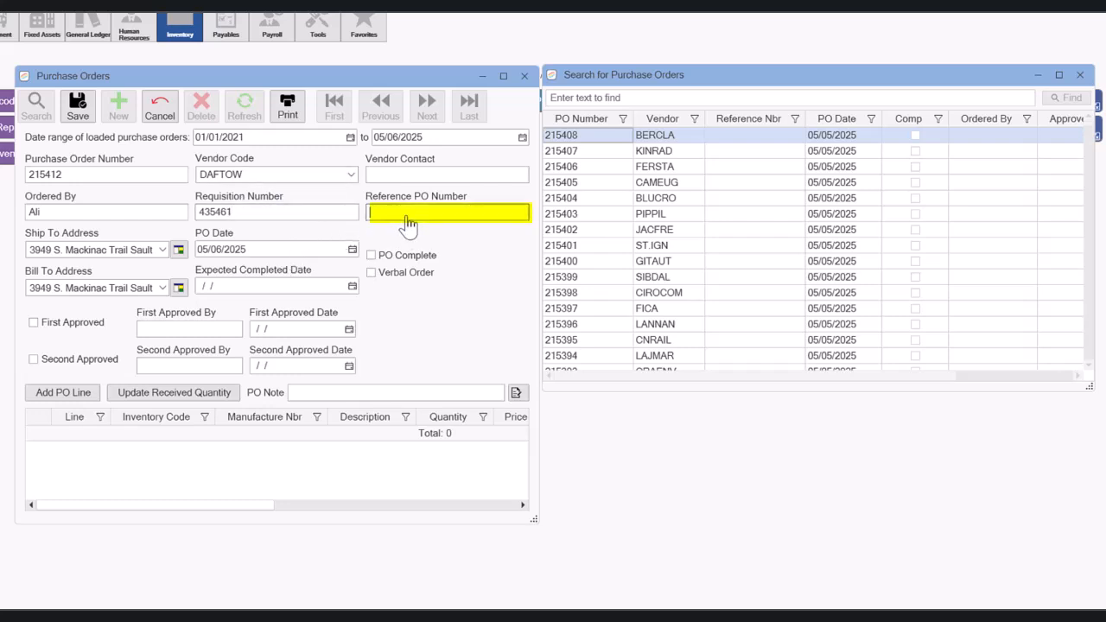
pyautogui.write('908')
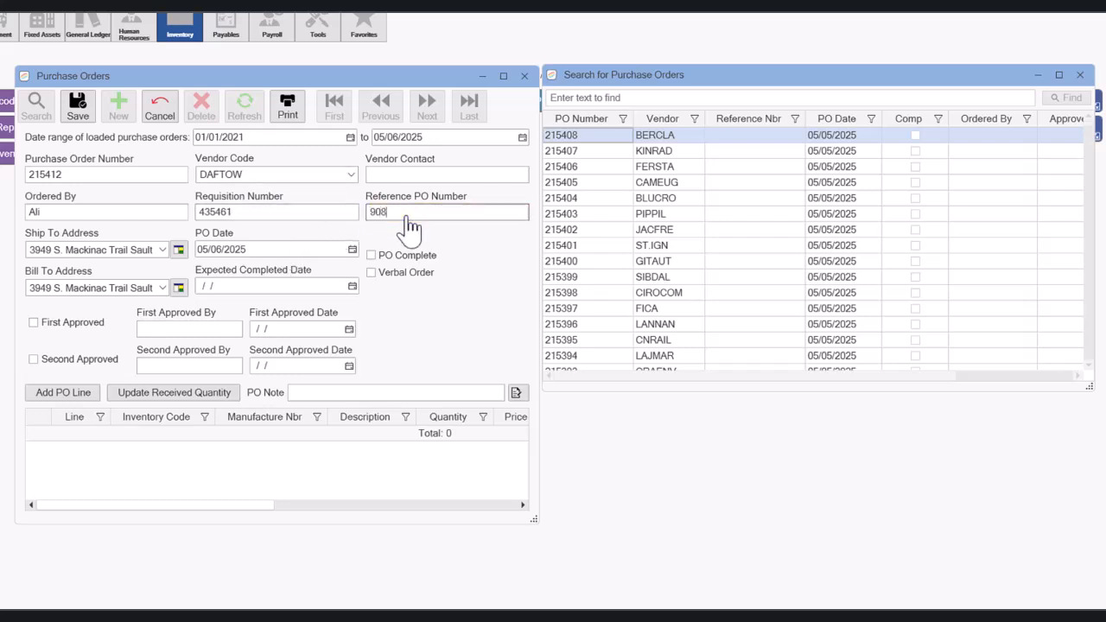
pyautogui.write('5432')
# Choose the ShipTo entry as the ship-to address and the POA10 Main Building entry as the bill-to address
pyautogui.click(173, 250)
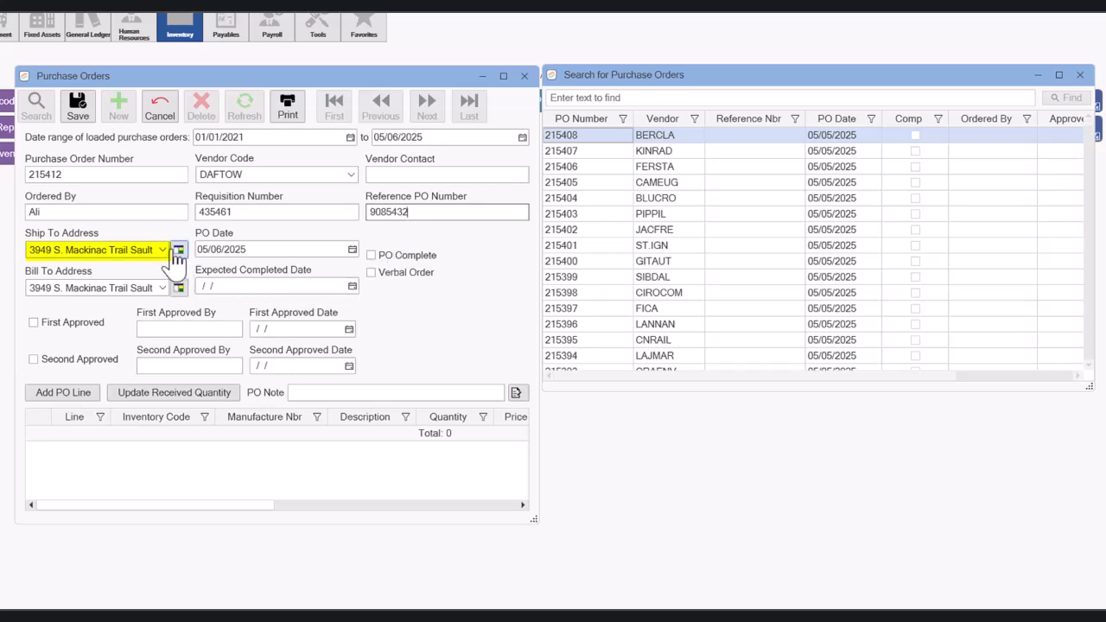
pyautogui.click(162, 250)
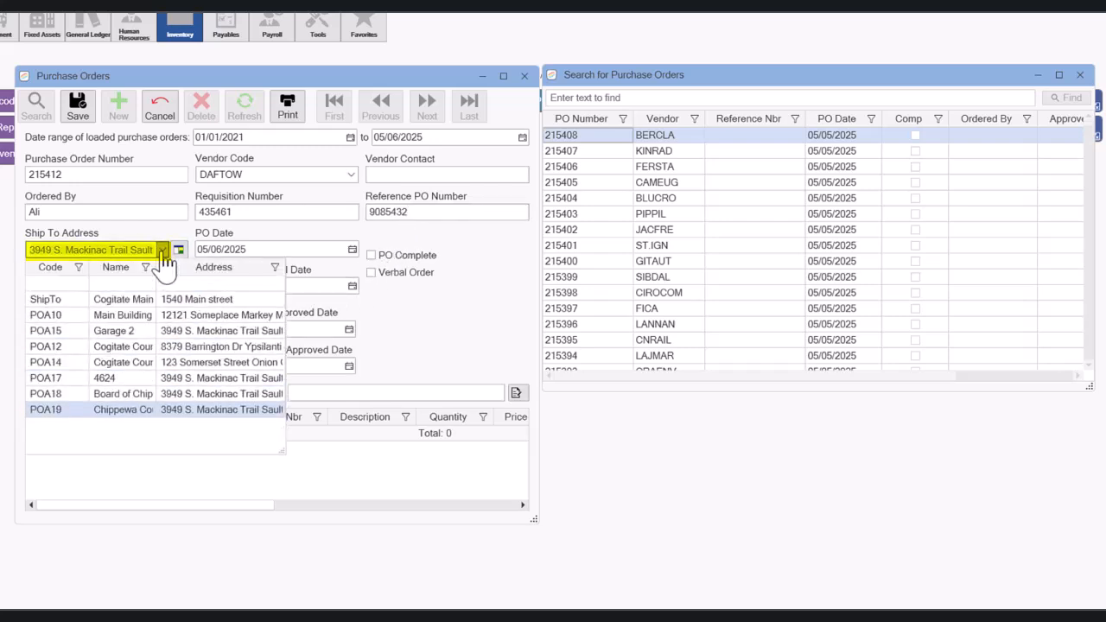
pyautogui.click(102, 301)
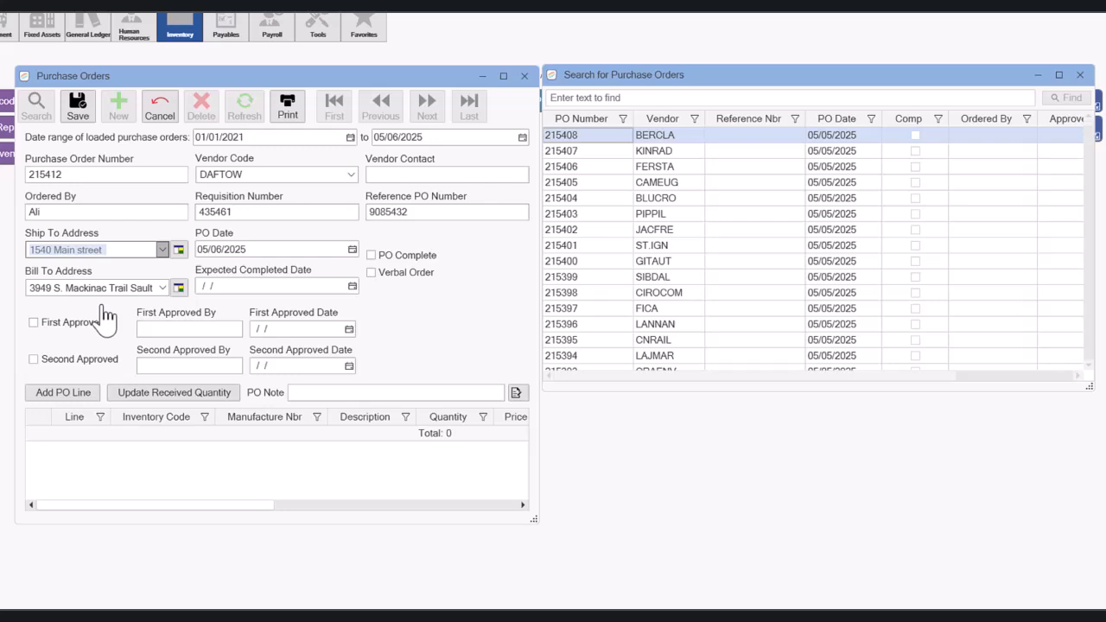
pyautogui.click(163, 288)
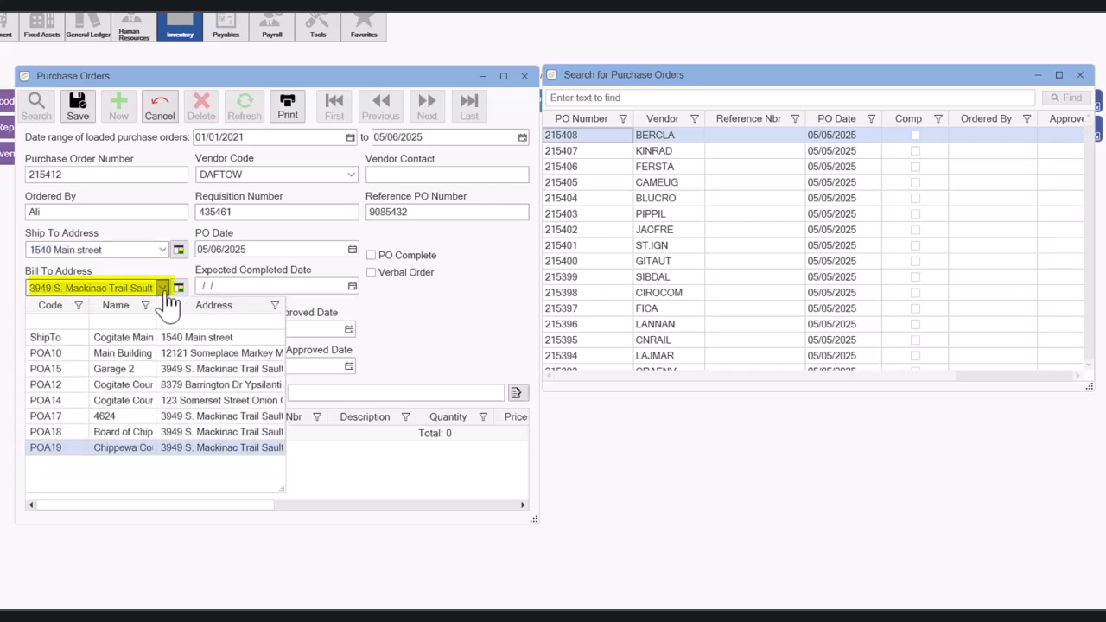
pyautogui.click(129, 354)
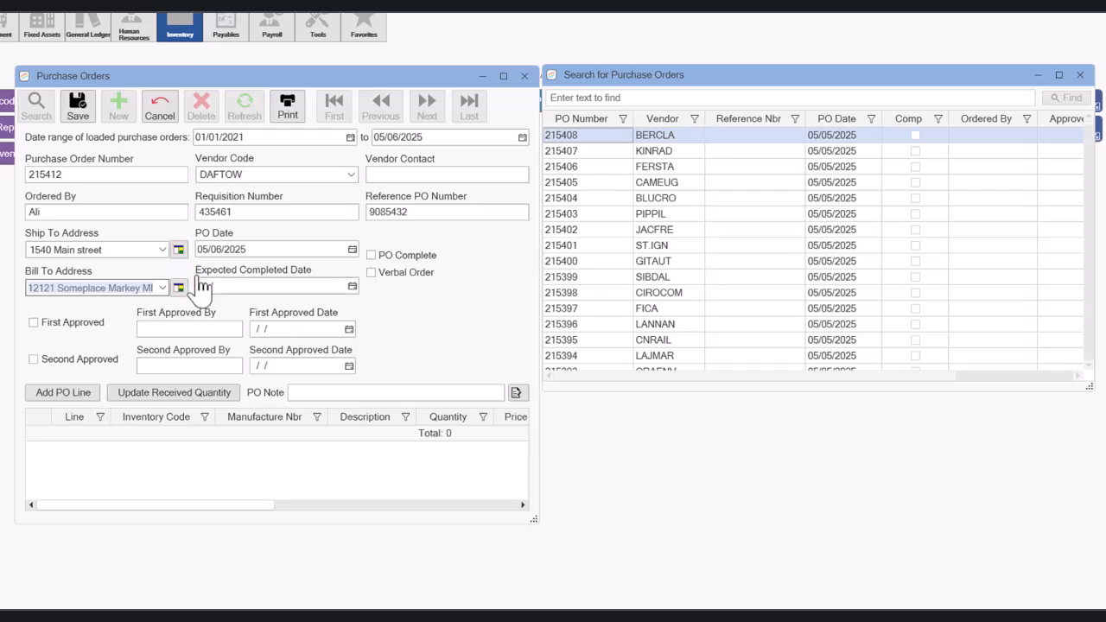
# Check the ship-to address record, close it, and set the expected completed date to 05/30/2025
pyautogui.click(152, 246)
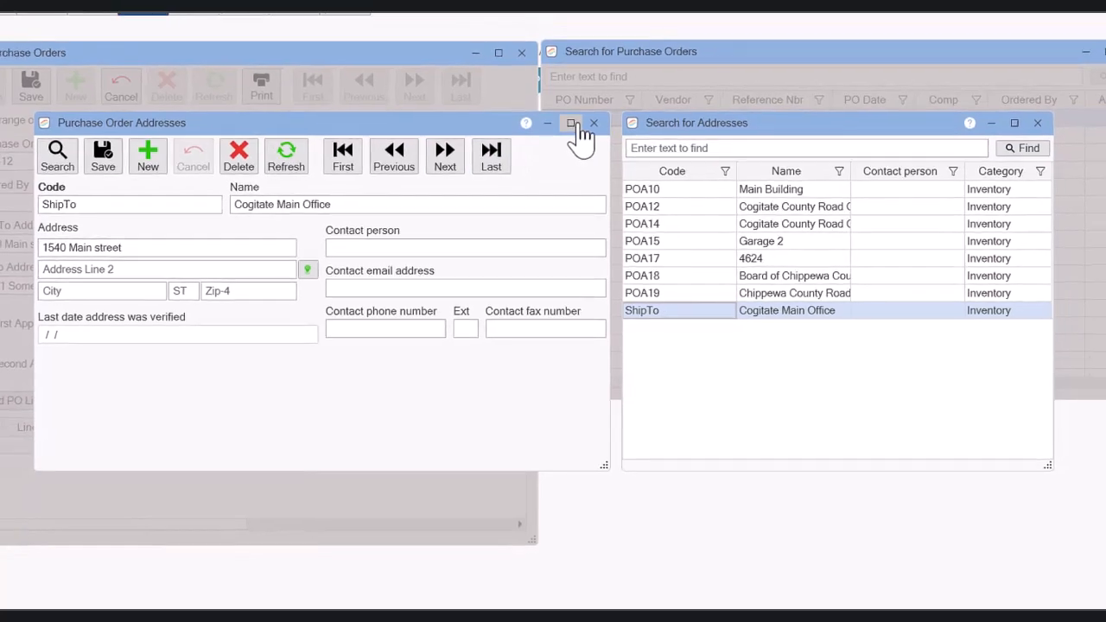
pyautogui.click(596, 112)
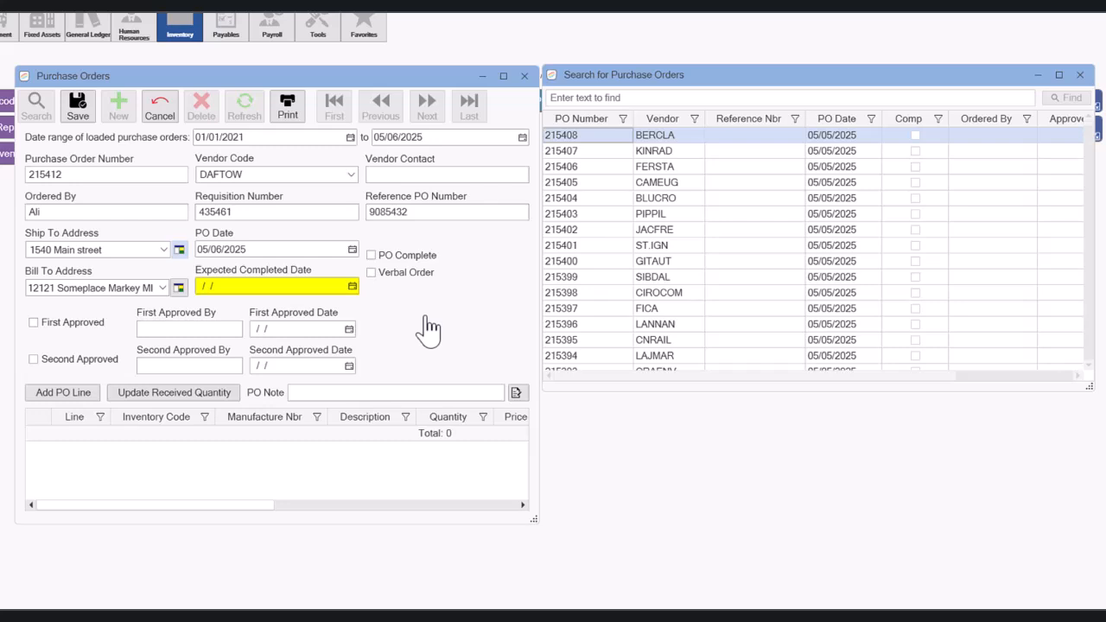
pyautogui.click(352, 289)
pyautogui.click(302, 422)
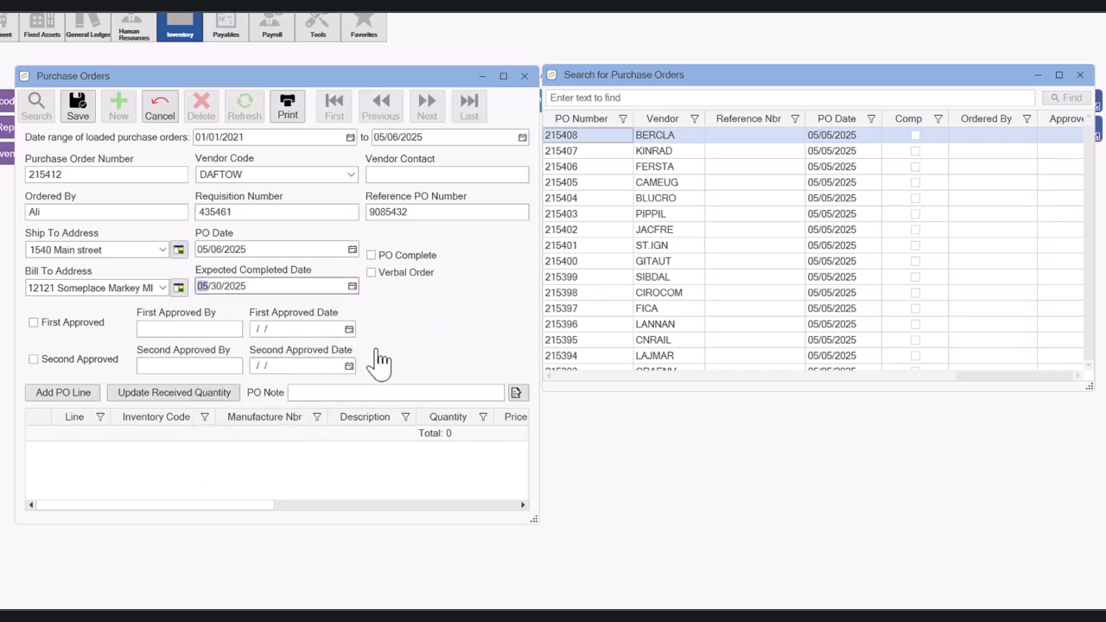
pyautogui.click(388, 278)
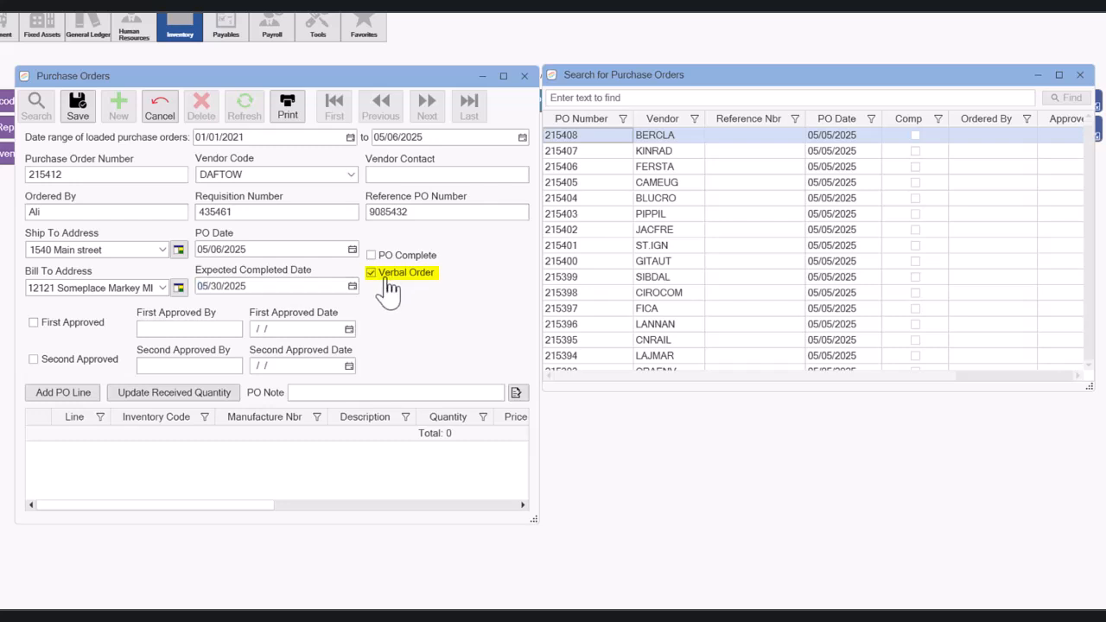
pyautogui.click(385, 283)
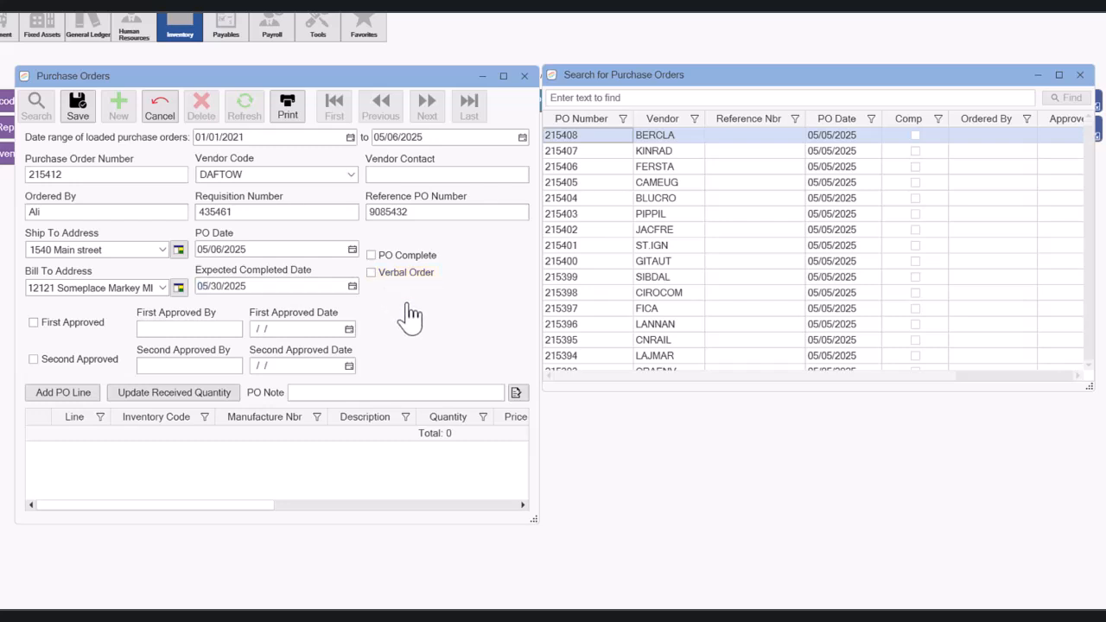
pyautogui.click(34, 323)
pyautogui.click(38, 327)
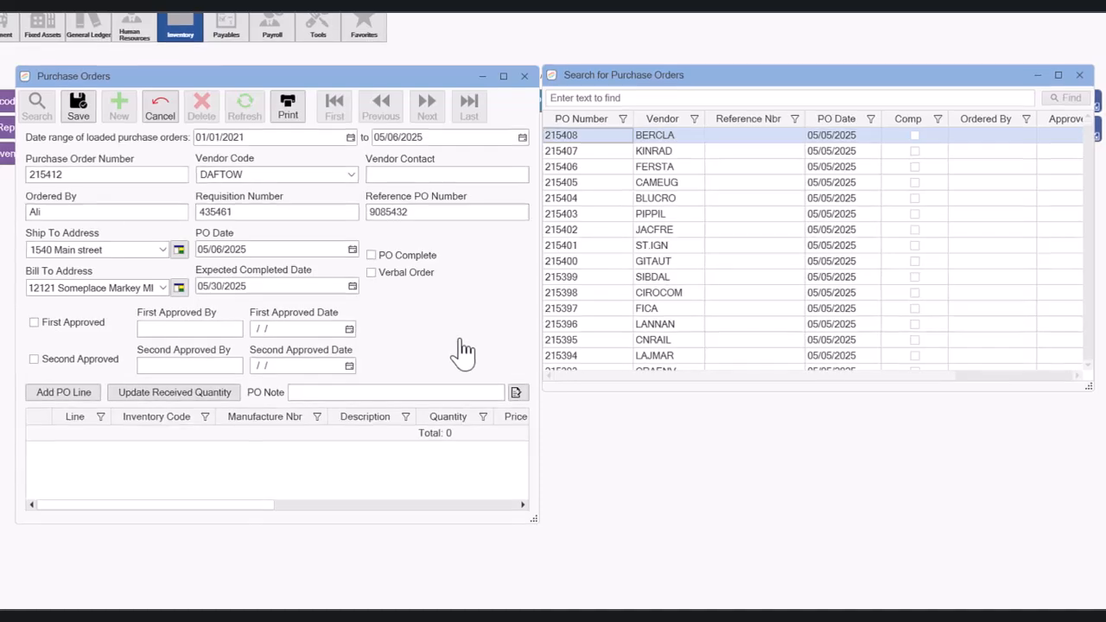
# Examine the automatic purchase order approval limit in the system settings and close the settings
pyautogui.click(58, 593)
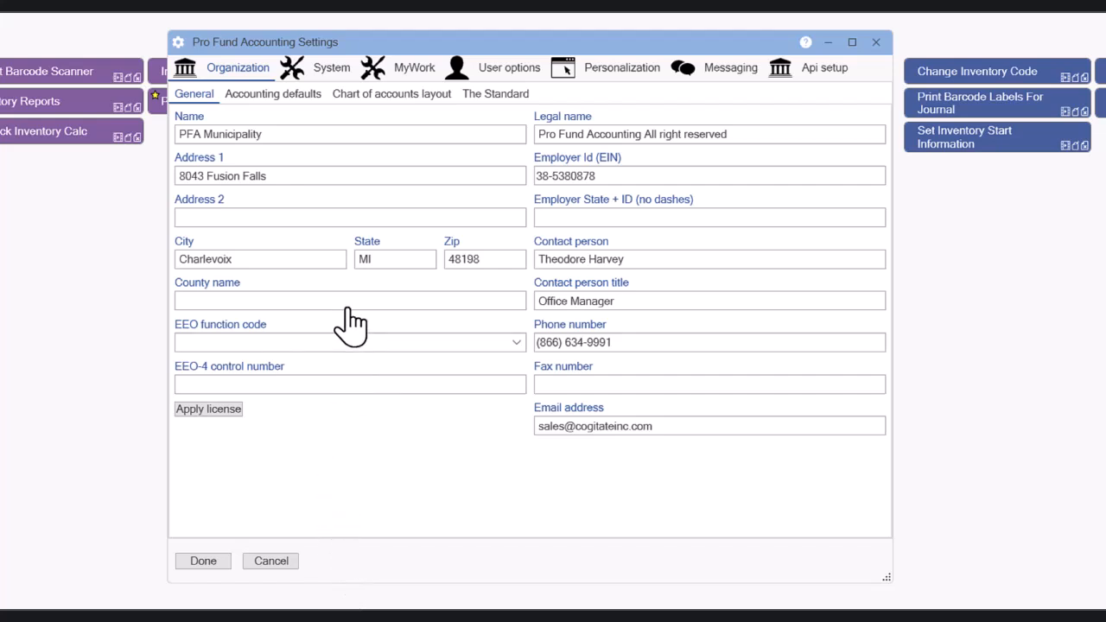
pyautogui.click(327, 75)
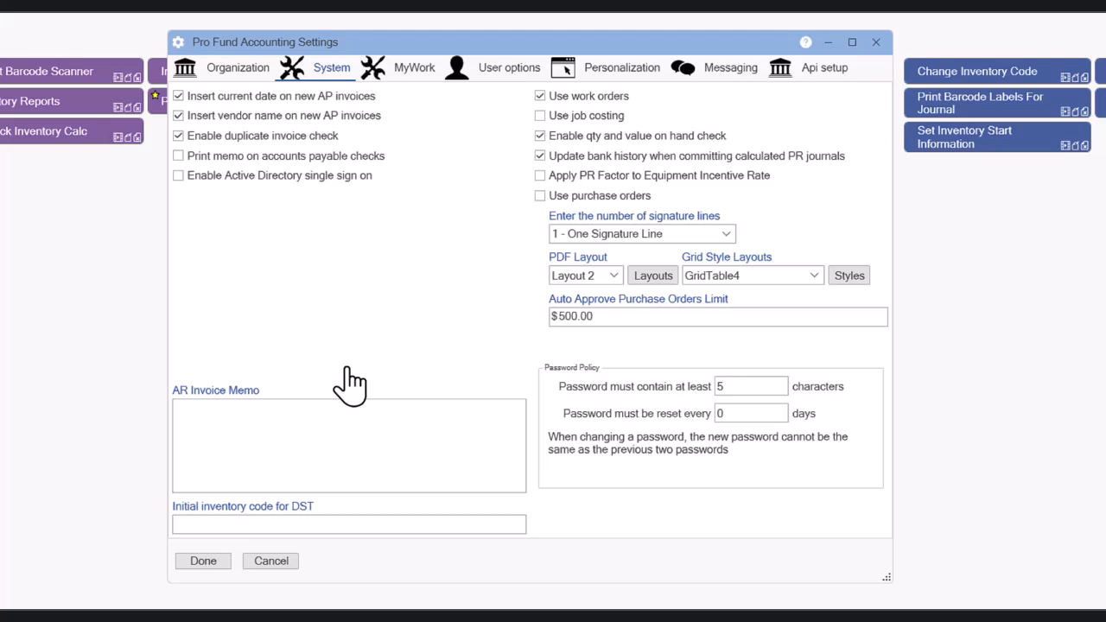
pyautogui.click(201, 565)
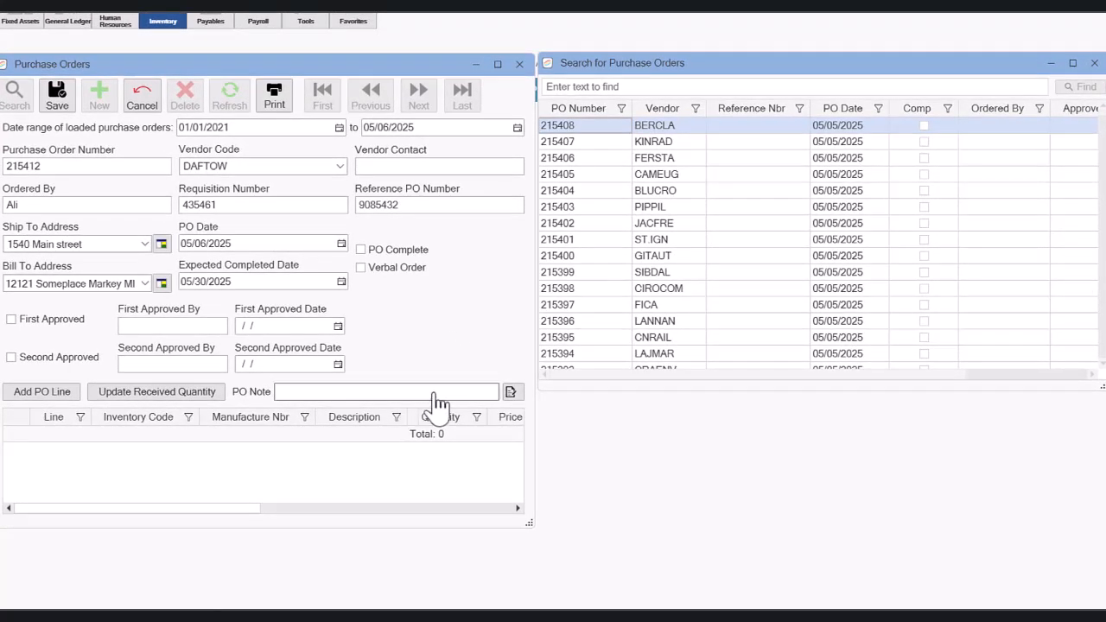
# Add the PO note "Notes for the purchase order" to the purchase order
pyautogui.click(511, 392)
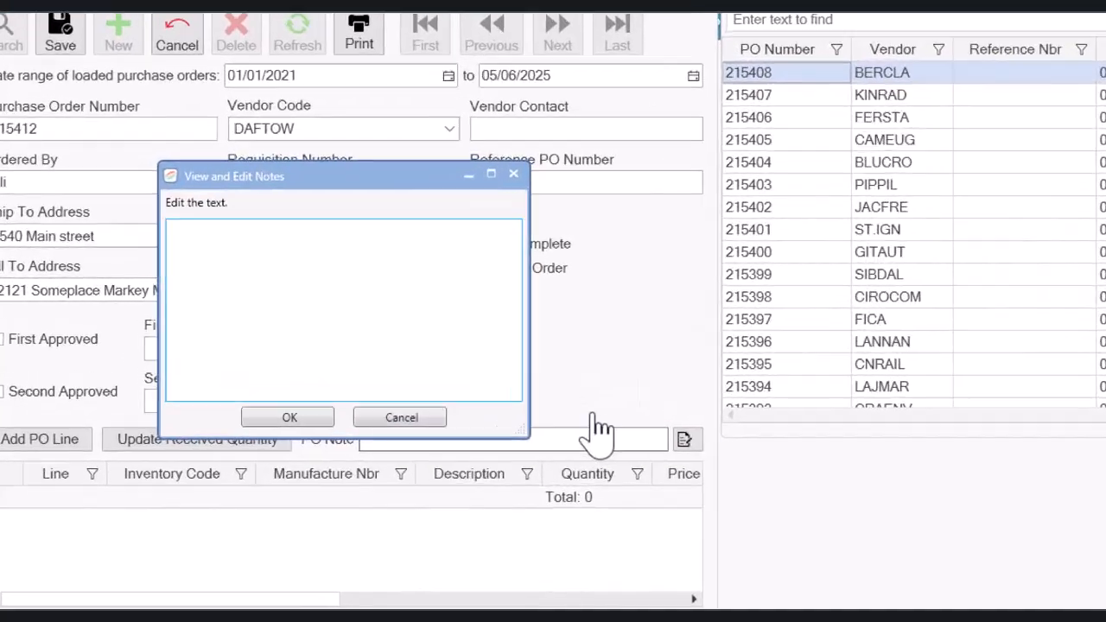
pyautogui.write('Notes for the ')
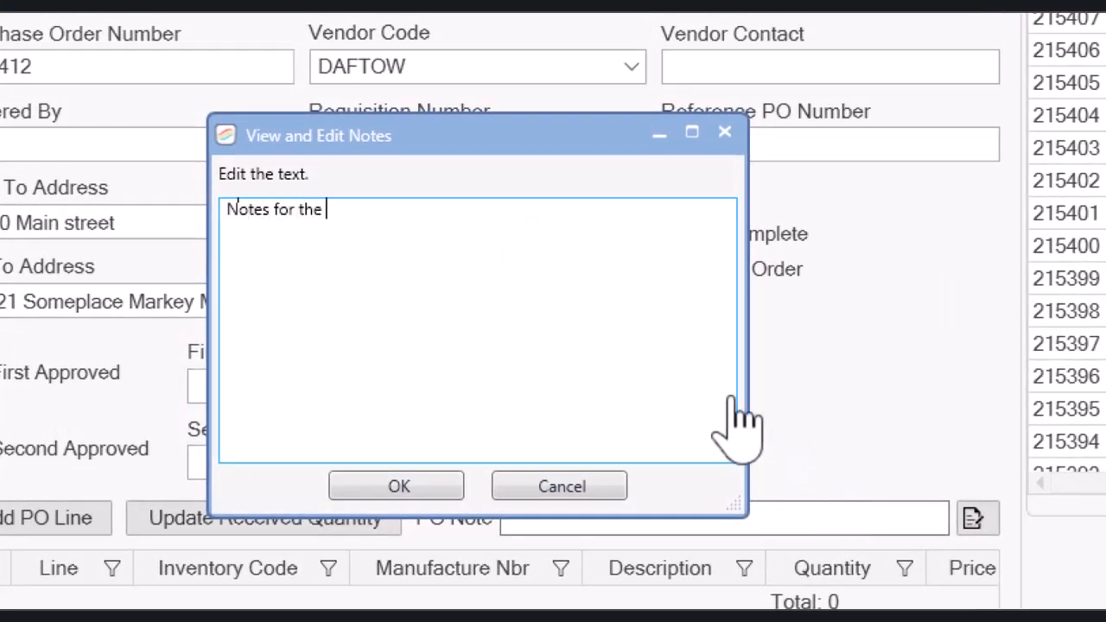
pyautogui.write('purch')
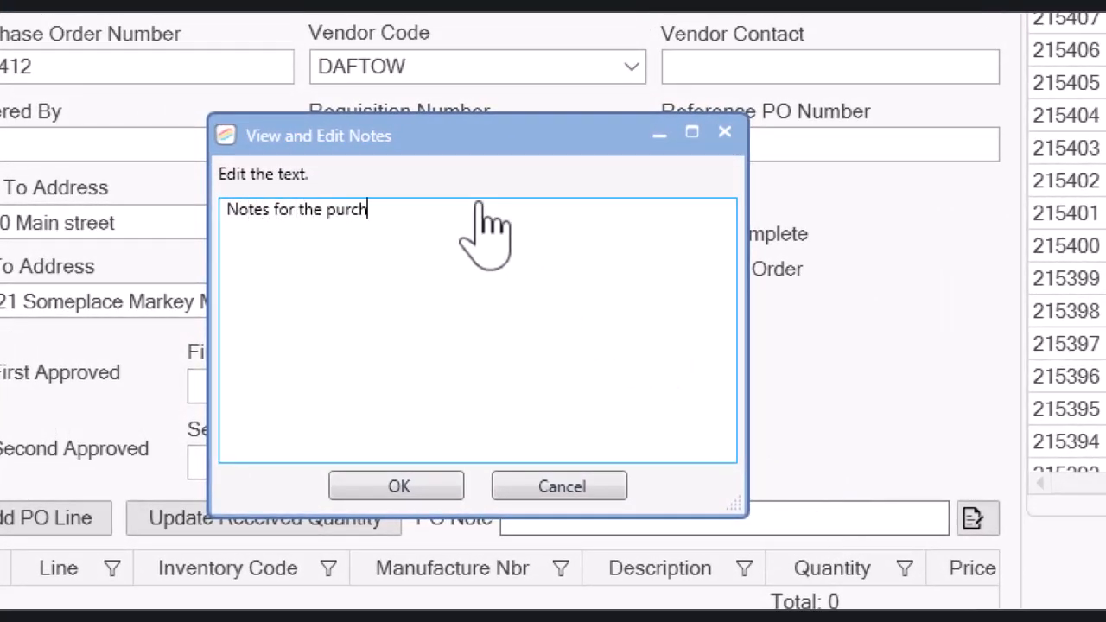
pyautogui.write('ase order')
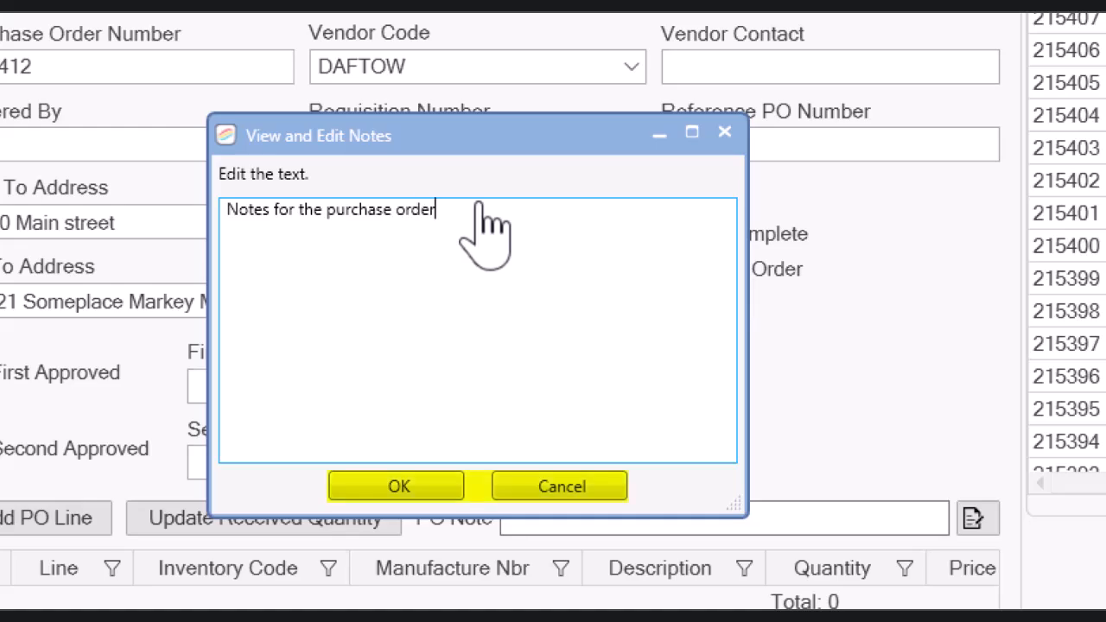
pyautogui.click(400, 486)
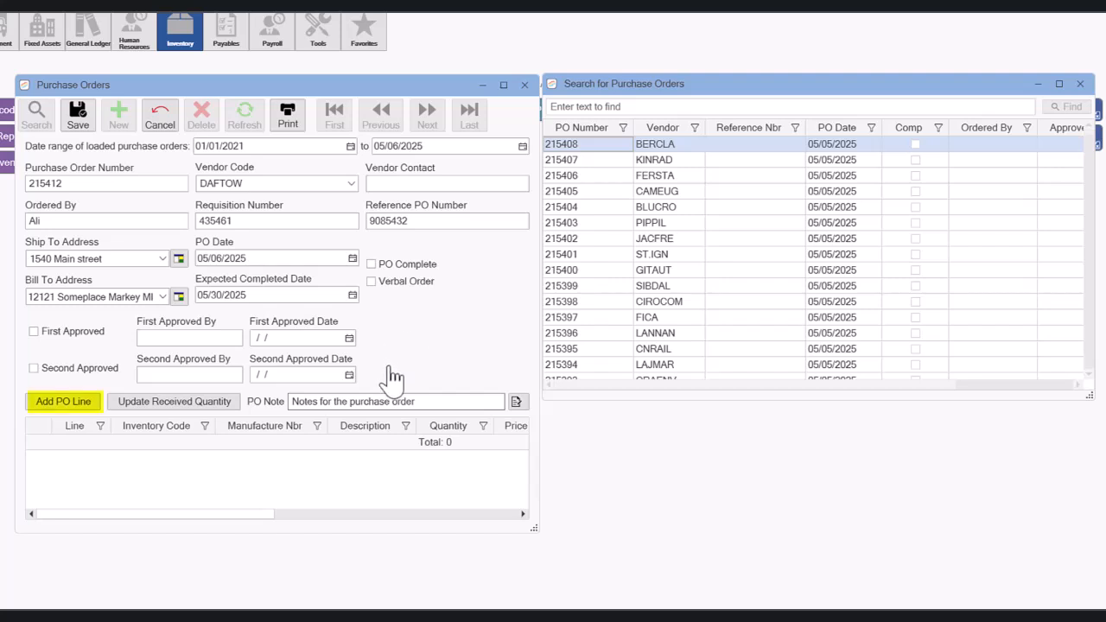
# Add a first line to the purchase order and choose inventory code .070 for it
pyautogui.click(69, 403)
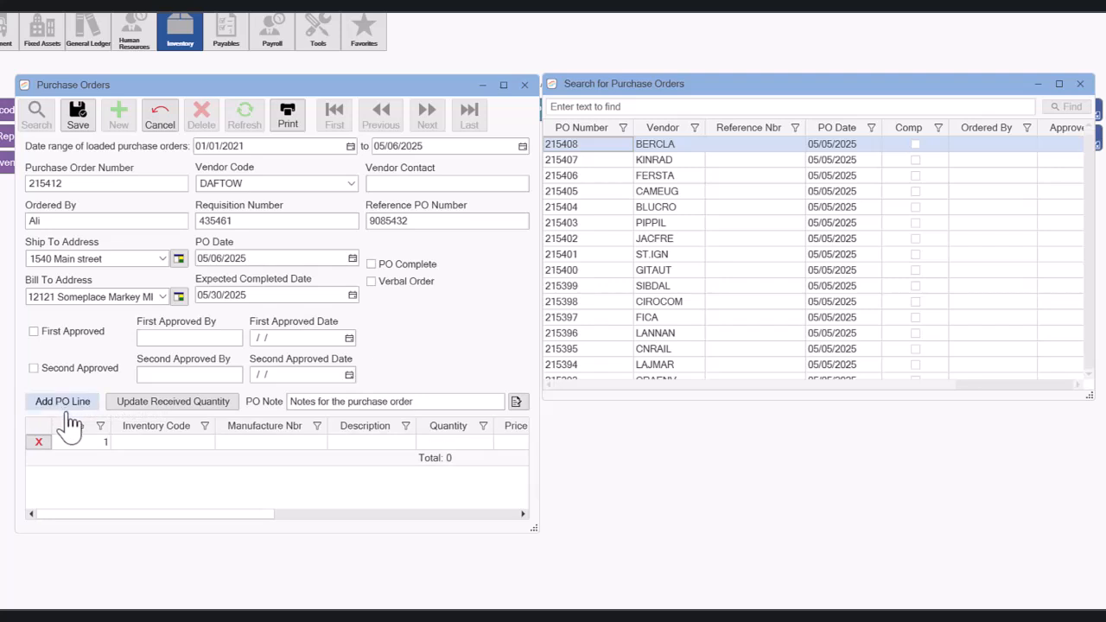
pyautogui.click(157, 443)
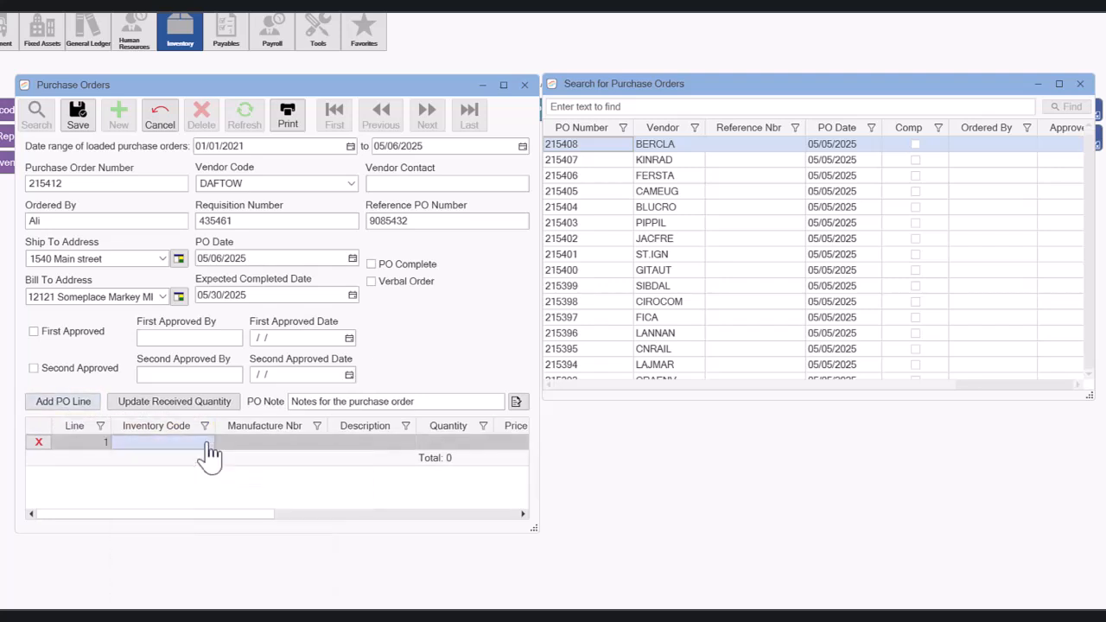
pyautogui.click(208, 445)
pyautogui.click(193, 541)
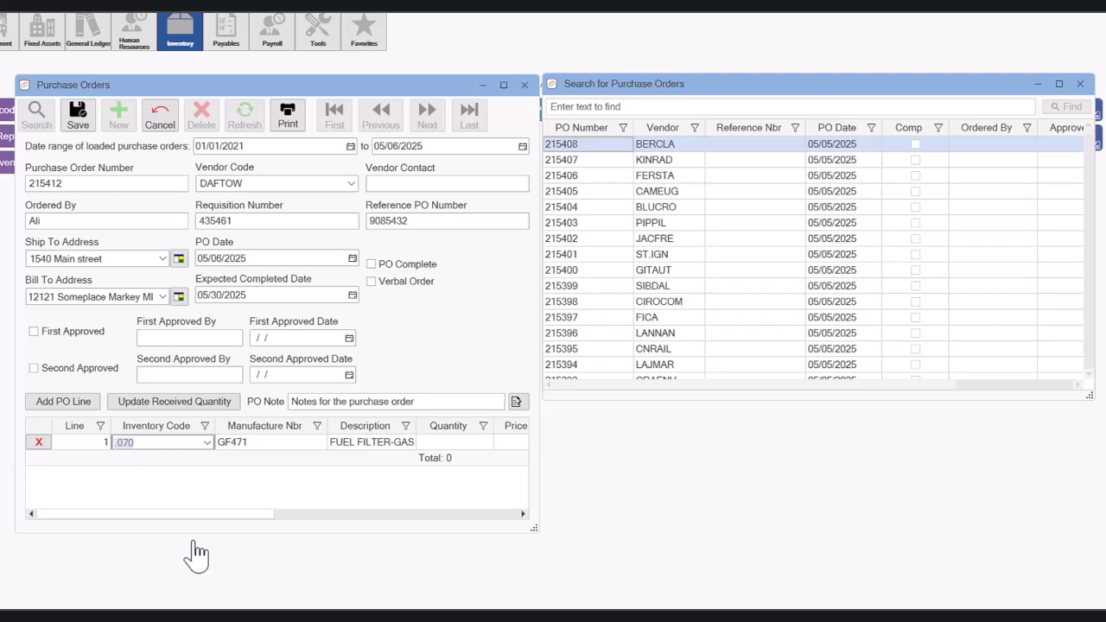
# Set the fuel filter line's quantity to 3 and its price each to 3.80
pyautogui.press('Tab')
pyautogui.press('Tab')
pyautogui.press('Tab')
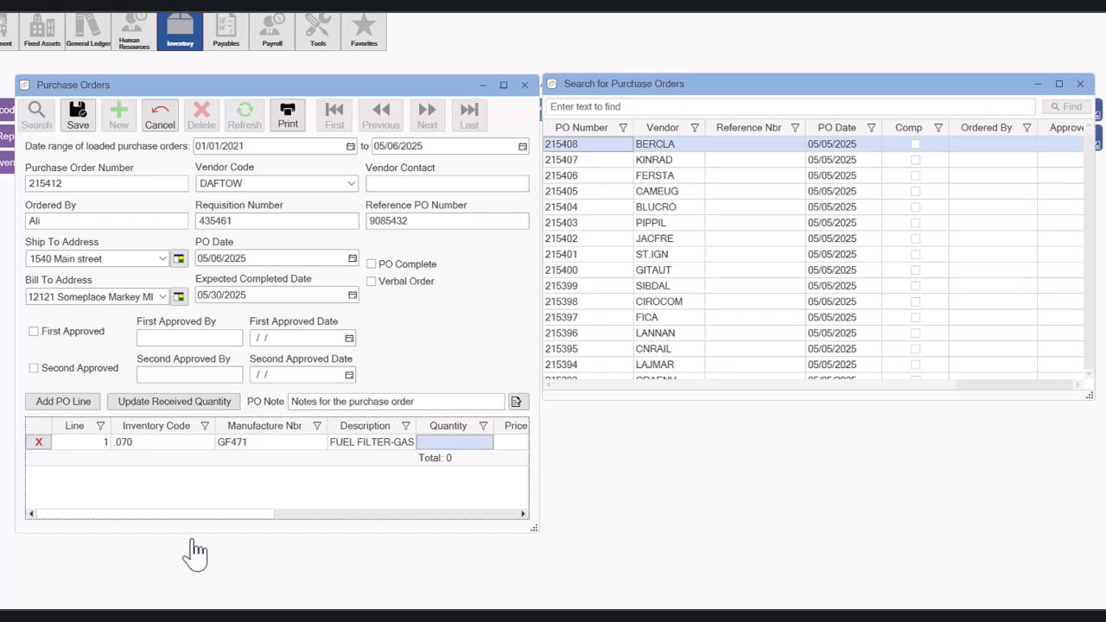
pyautogui.write('3')
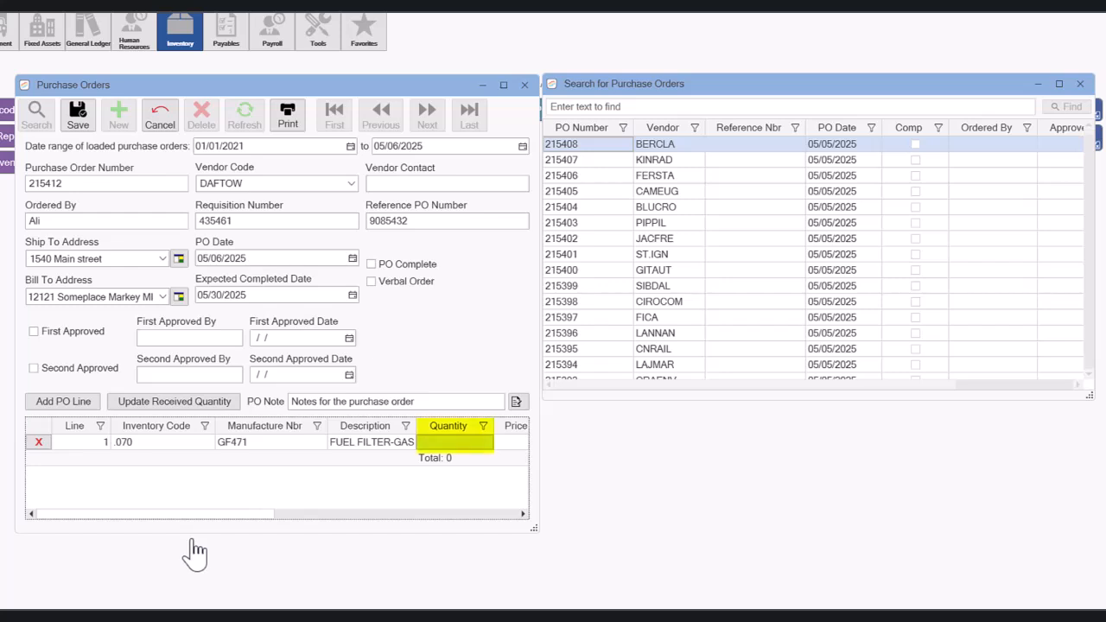
pyautogui.press('Tab')
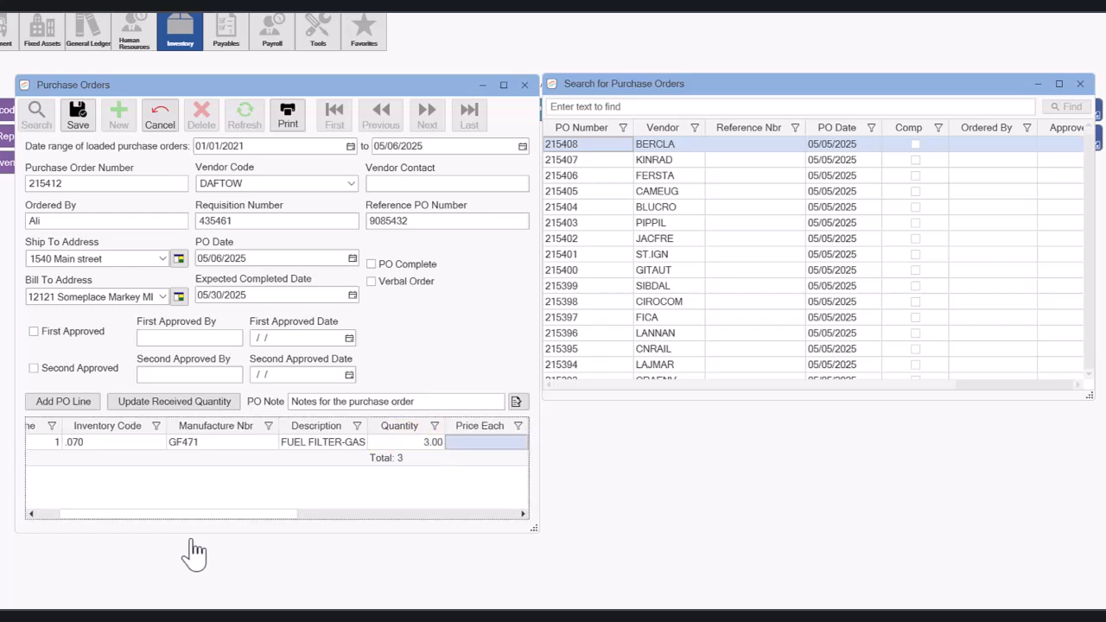
pyautogui.write('3')
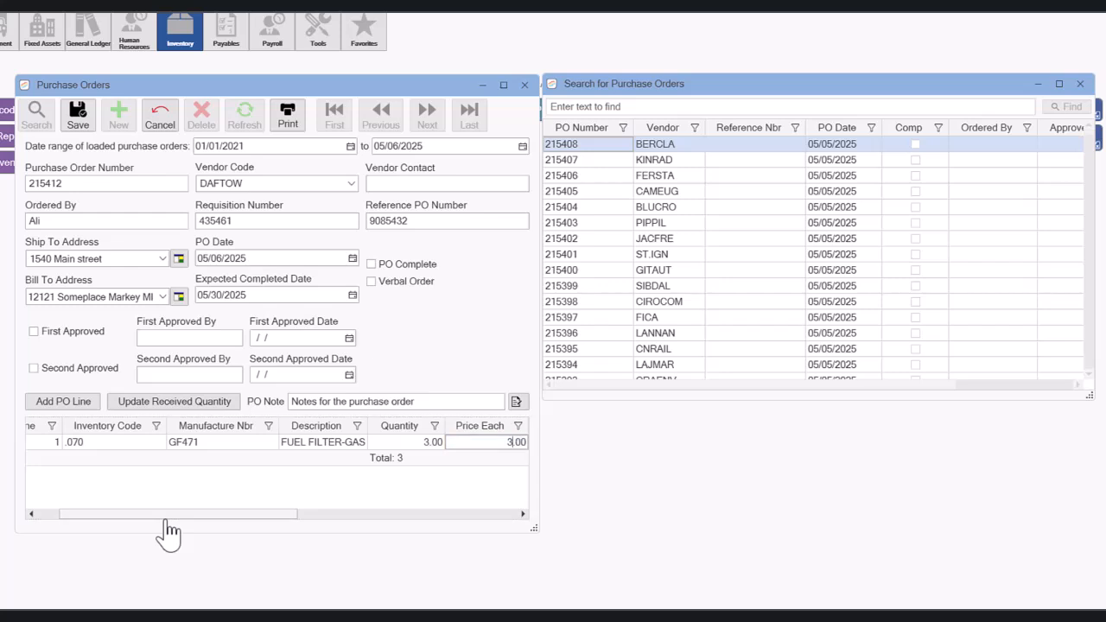
pyautogui.write('.8')
pyautogui.press('Tab')
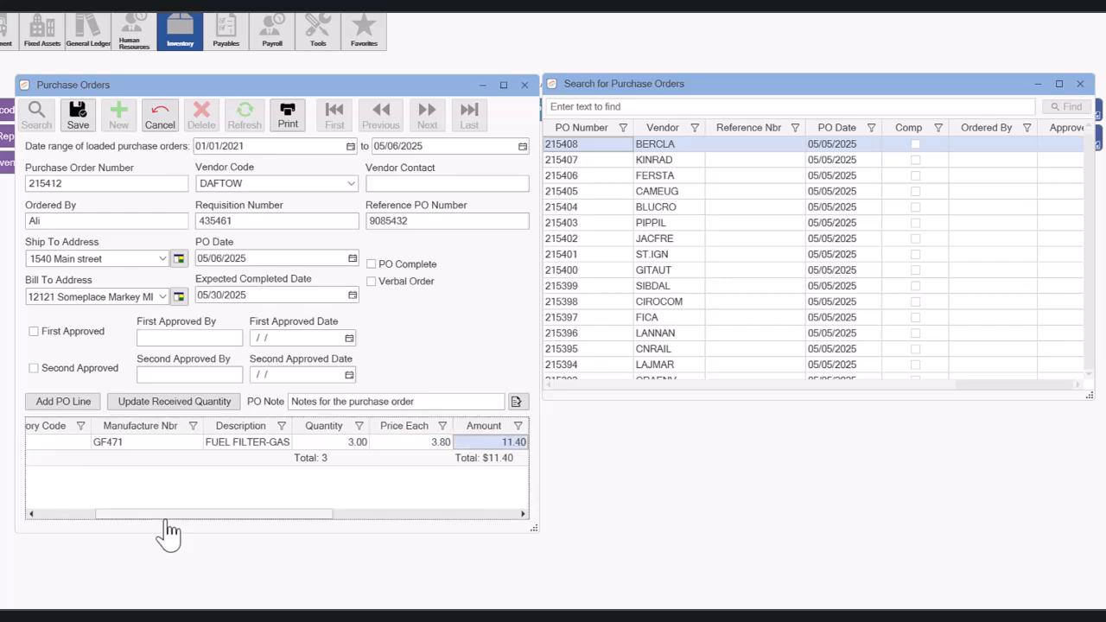
# Set the fuel filter line's expected date to 05/27/2025
pyautogui.press('Tab')
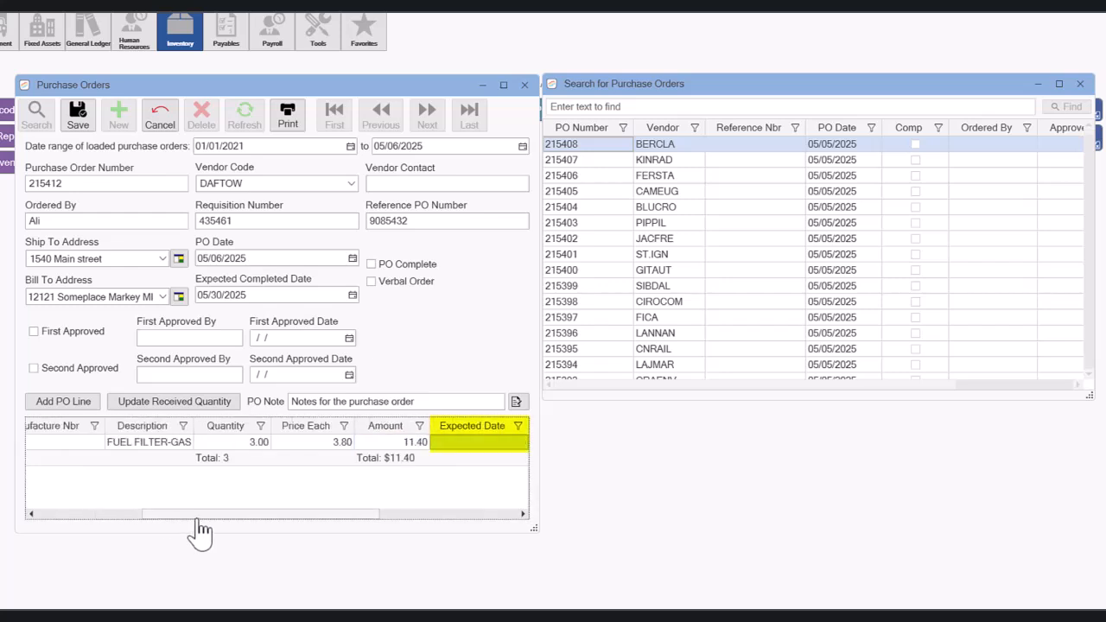
pyautogui.click(500, 446)
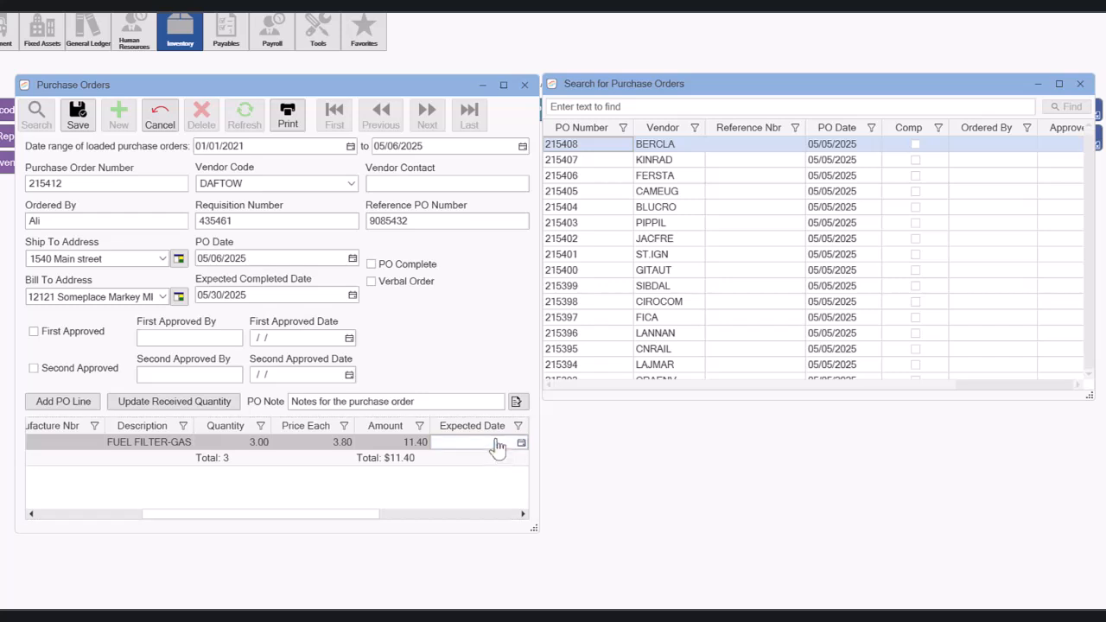
pyautogui.click(519, 444)
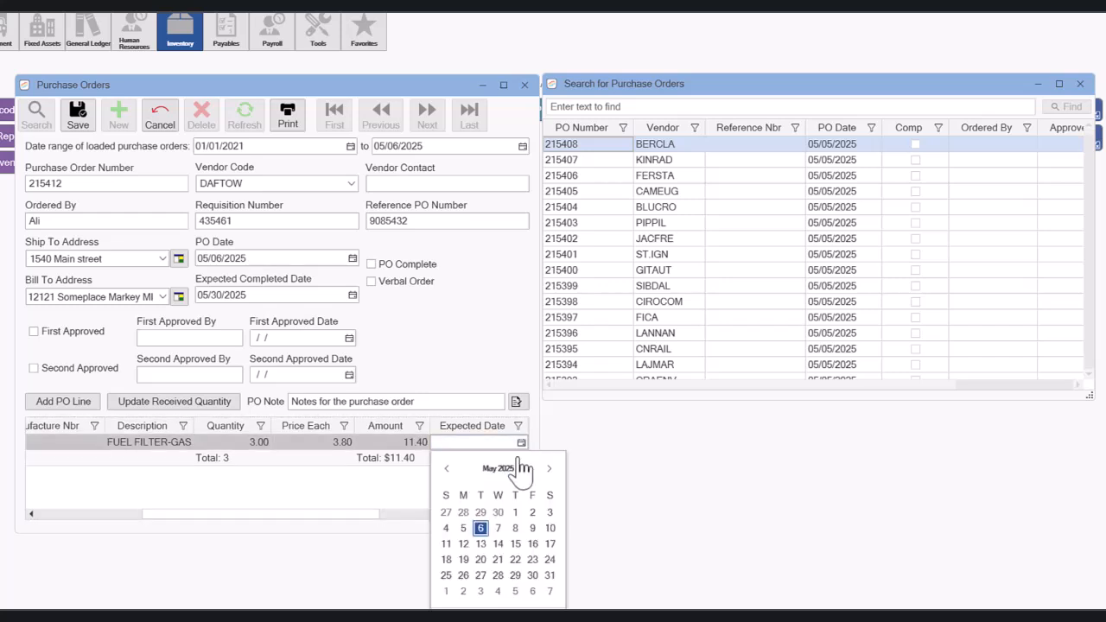
pyautogui.click(482, 577)
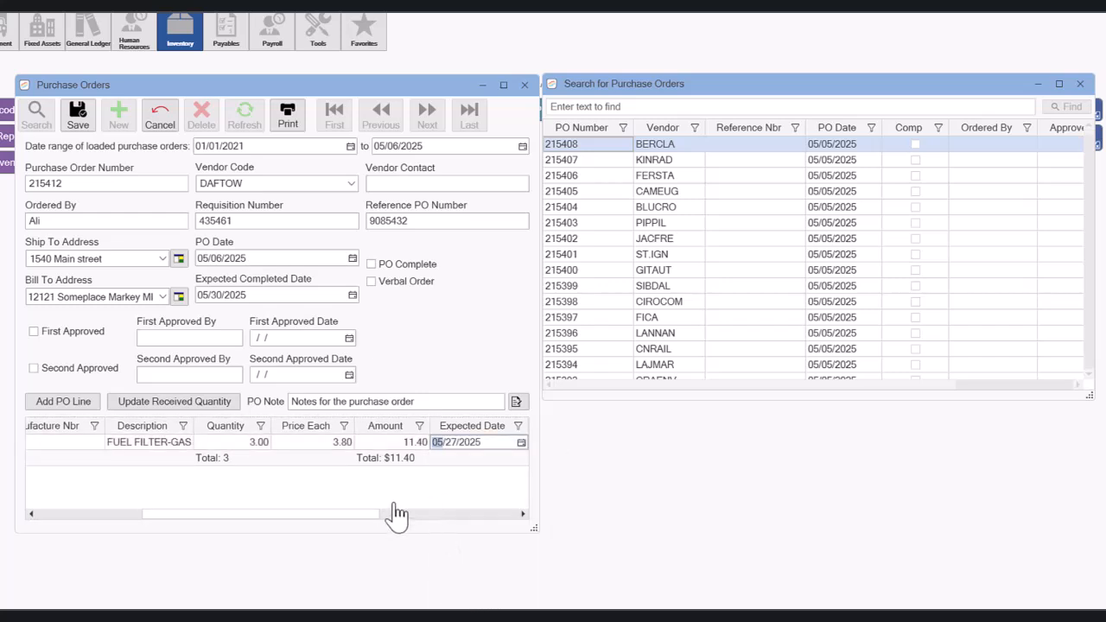
# Add the note "Notes for a POLine item (YEA!)" to the fuel filter line
pyautogui.moveTo(377, 515); pyautogui.dragTo(541, 517)
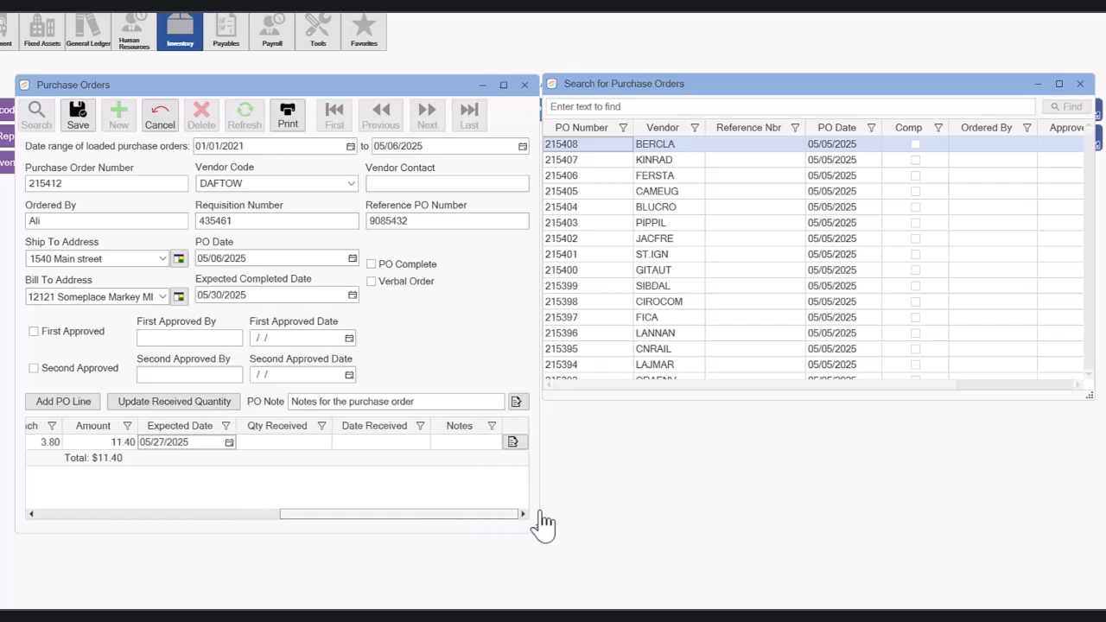
pyautogui.click(484, 452)
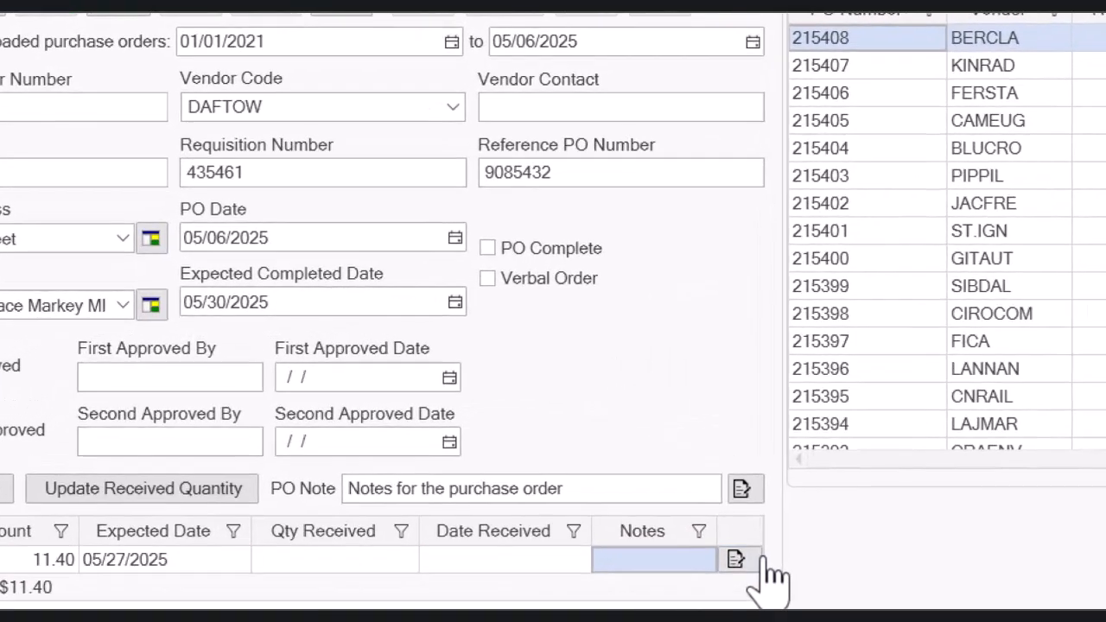
pyautogui.click(513, 442)
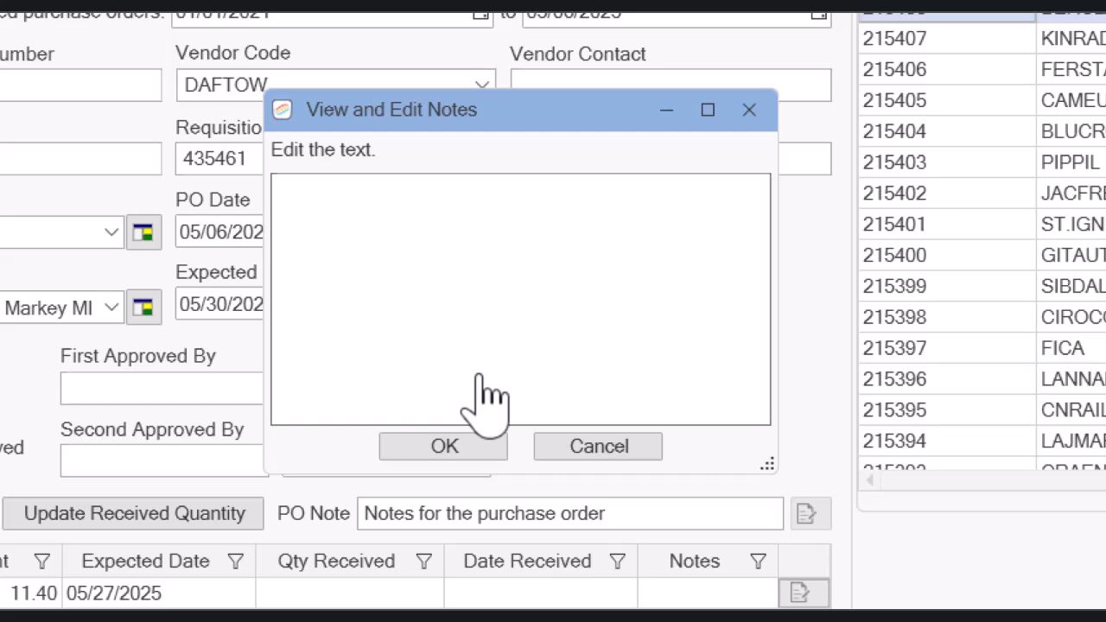
pyautogui.write('Notes for a ')
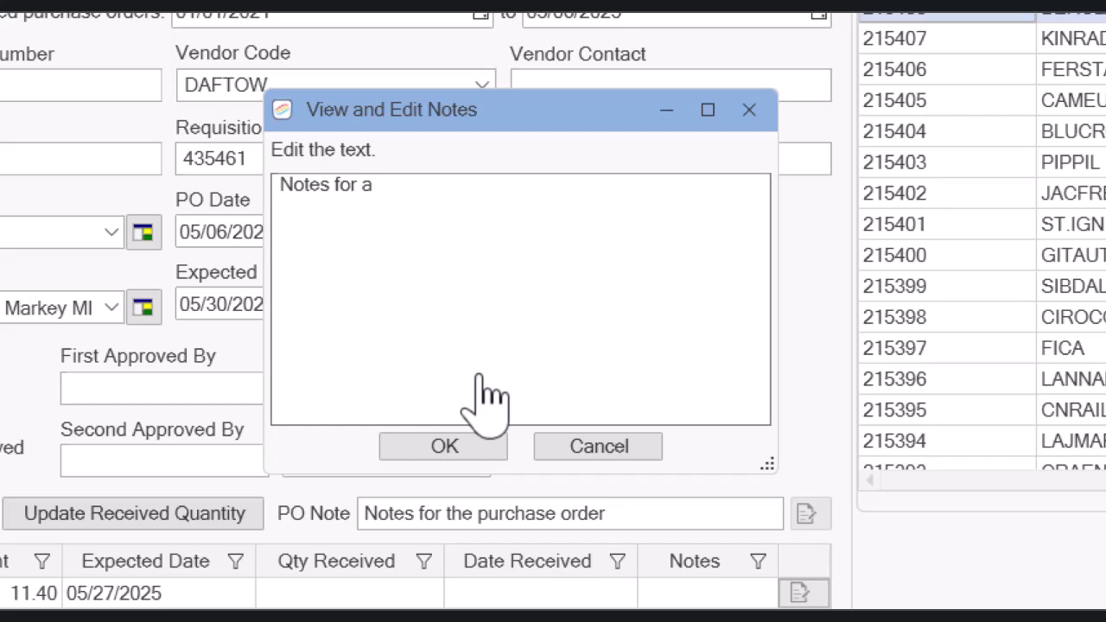
pyautogui.write('POLine ')
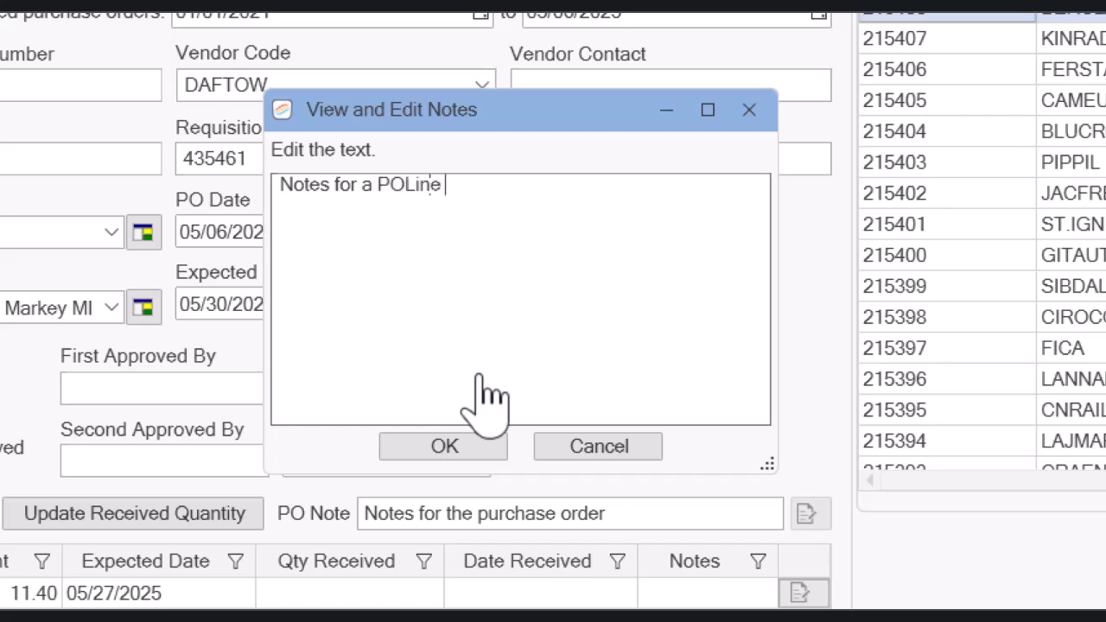
pyautogui.write('item (Y')
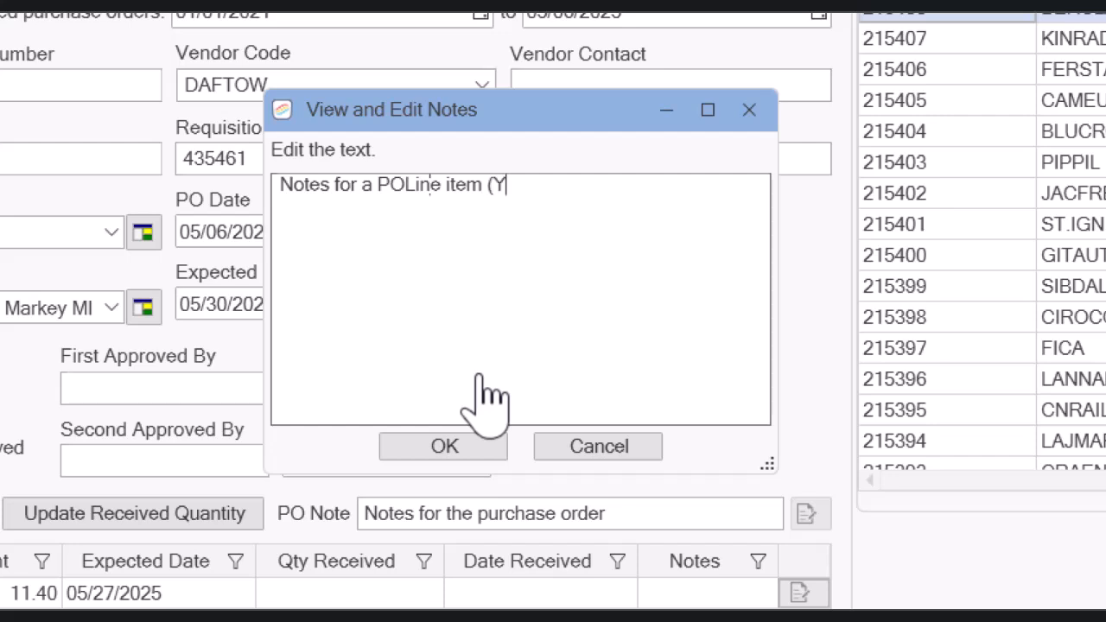
pyautogui.write('EA!)')
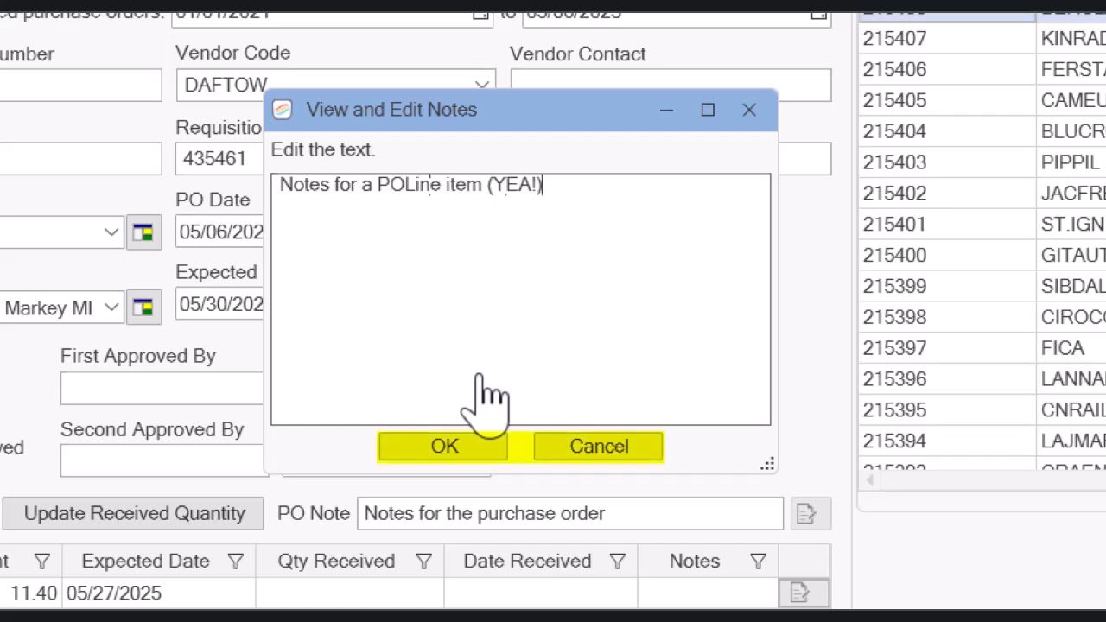
pyautogui.click(404, 449)
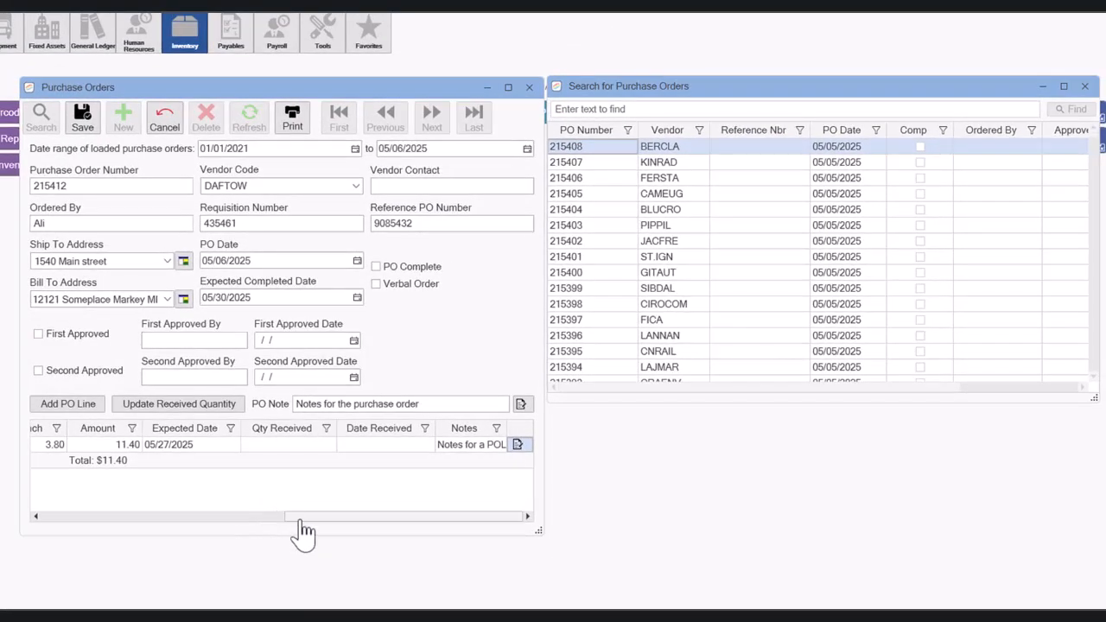
# Add a second purchase order line without an inventory code and enter Mger21 as its manufacture number
pyautogui.moveTo(296, 516); pyautogui.dragTo(10, 517)
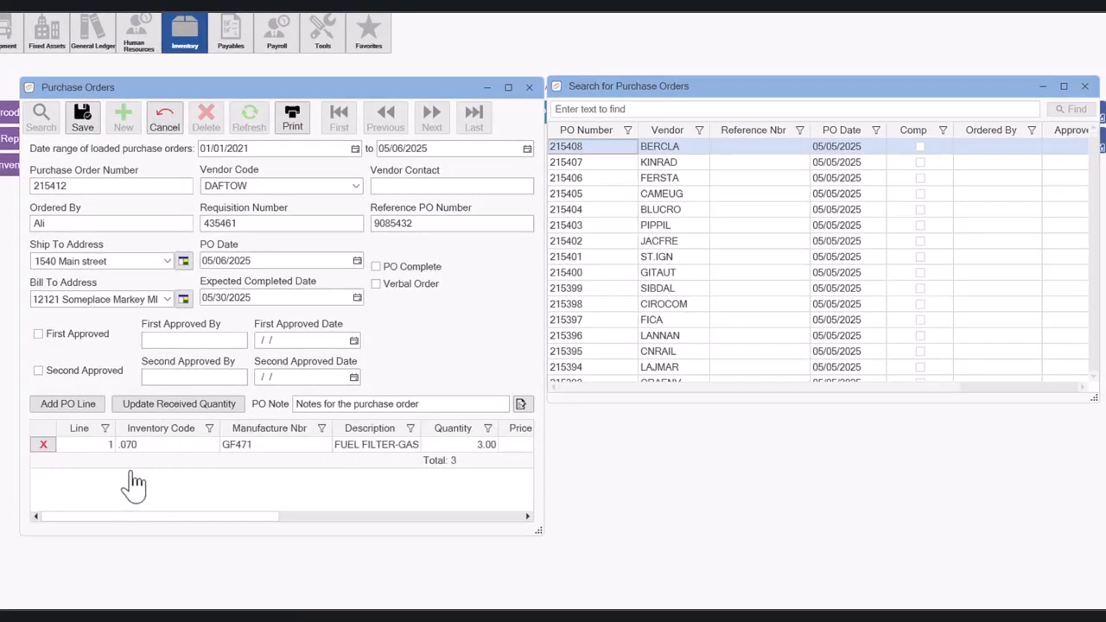
pyautogui.click(74, 406)
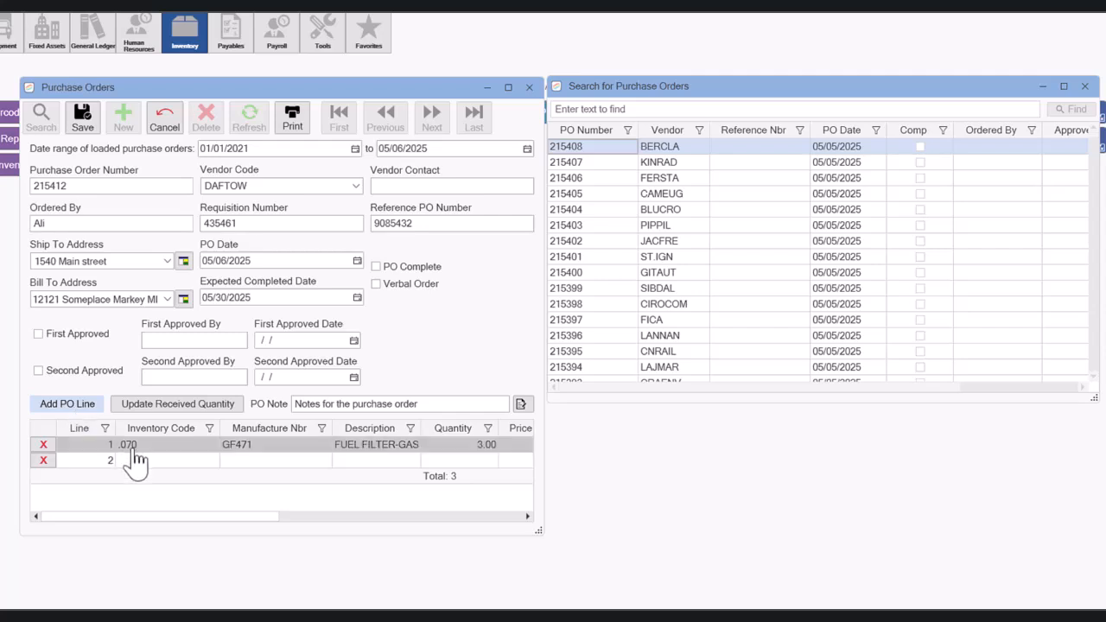
pyautogui.click(157, 460)
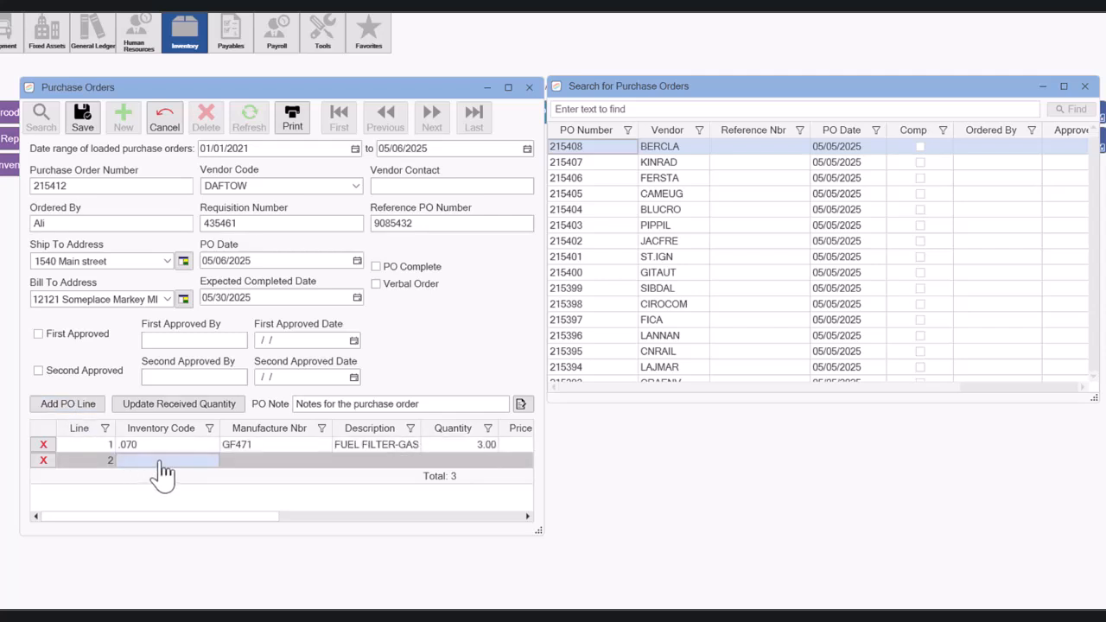
pyautogui.click(258, 462)
pyautogui.write('Mger21')
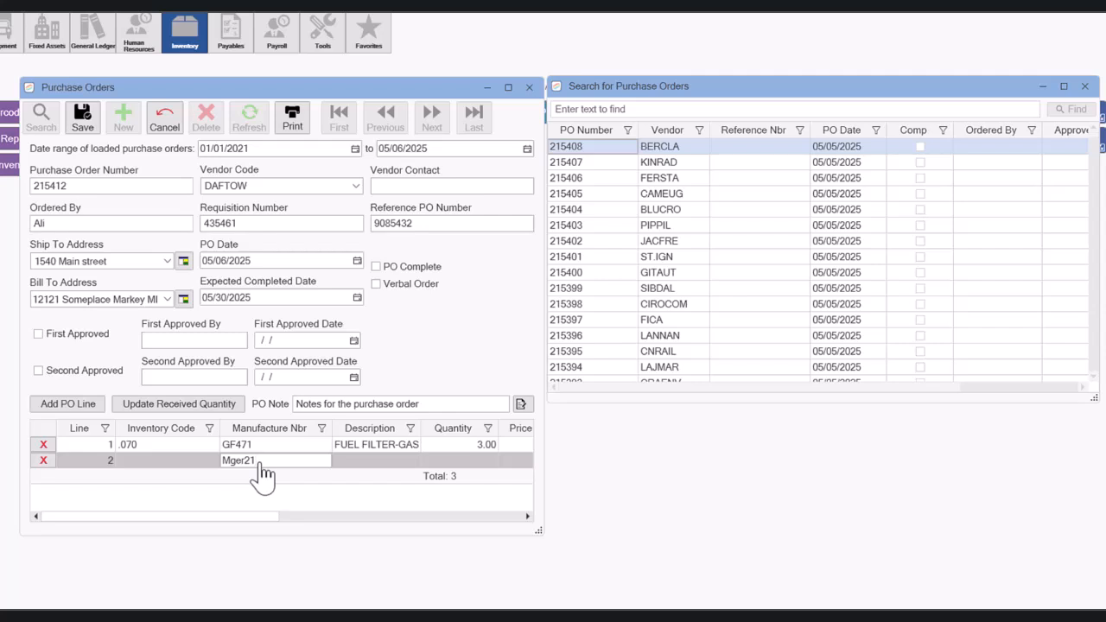
pyautogui.press('Tab')
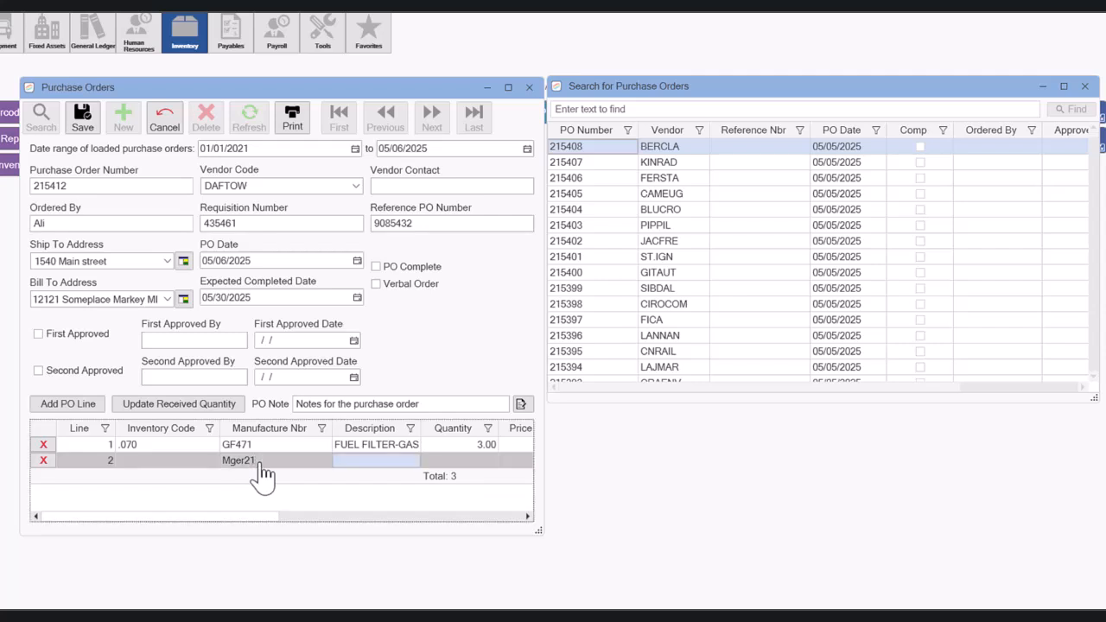
# Describe the second line as "Toilet Paper" and set its quantity to 23
pyautogui.write('Ti')
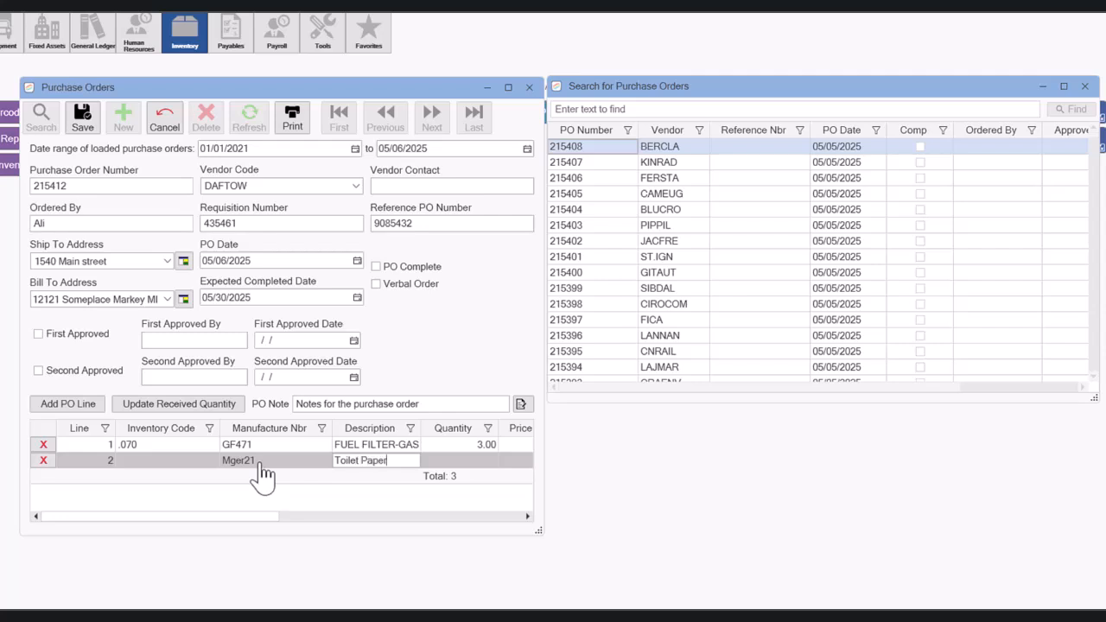
pyautogui.press('Tab')
pyautogui.write('23')
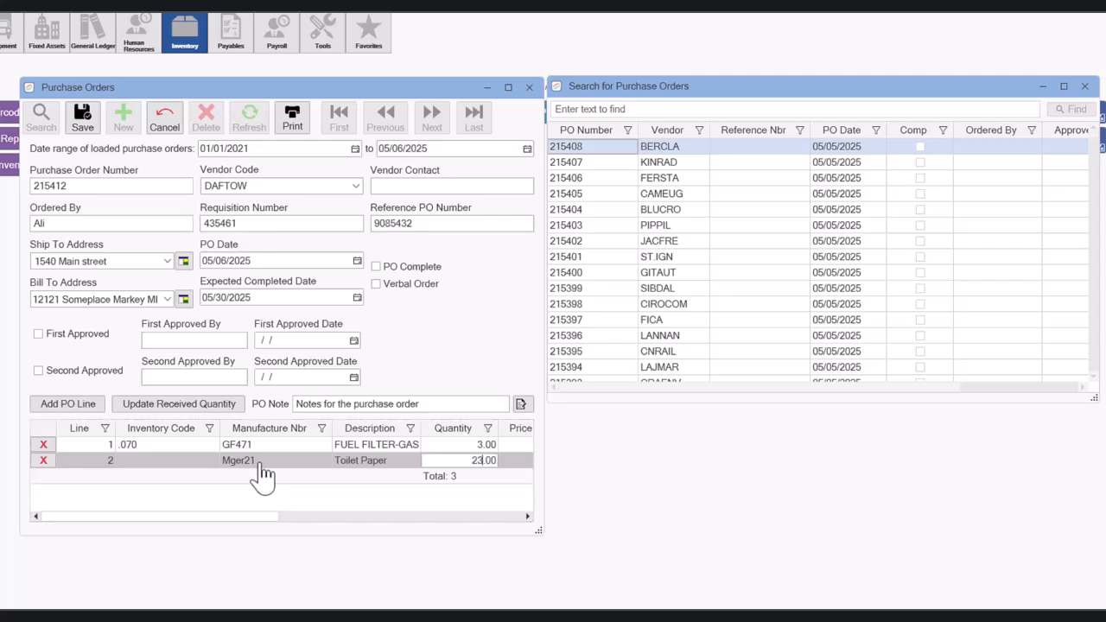
pyautogui.press('Tab')
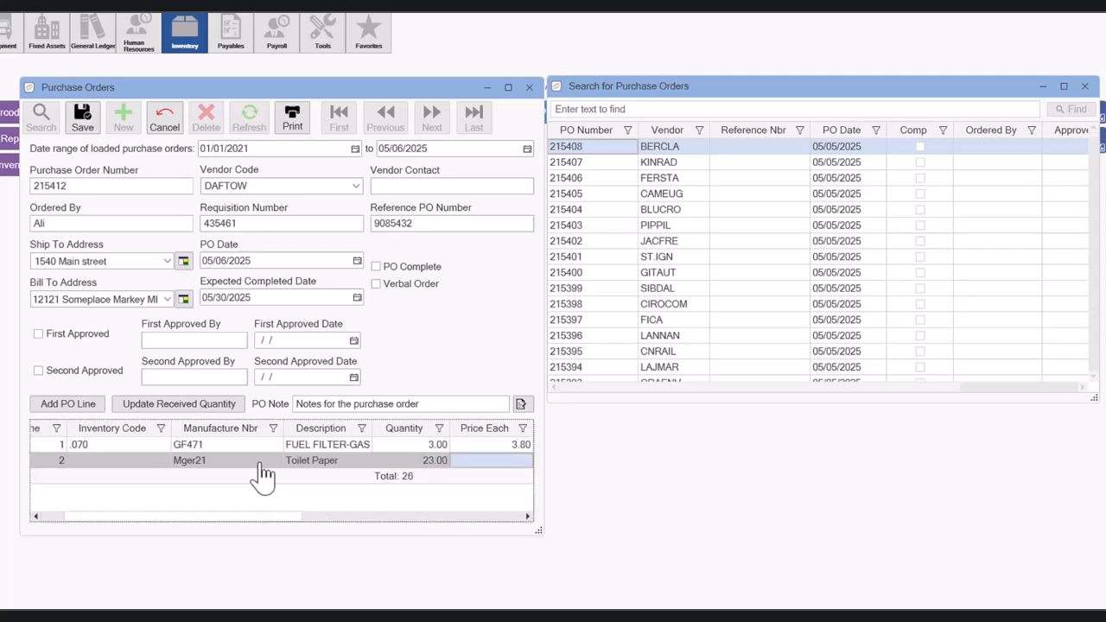
# Change the fuel filter line's line number to 3 so that it sorts after the Toilet Paper line
pyautogui.moveTo(235, 516); pyautogui.dragTo(52, 509)
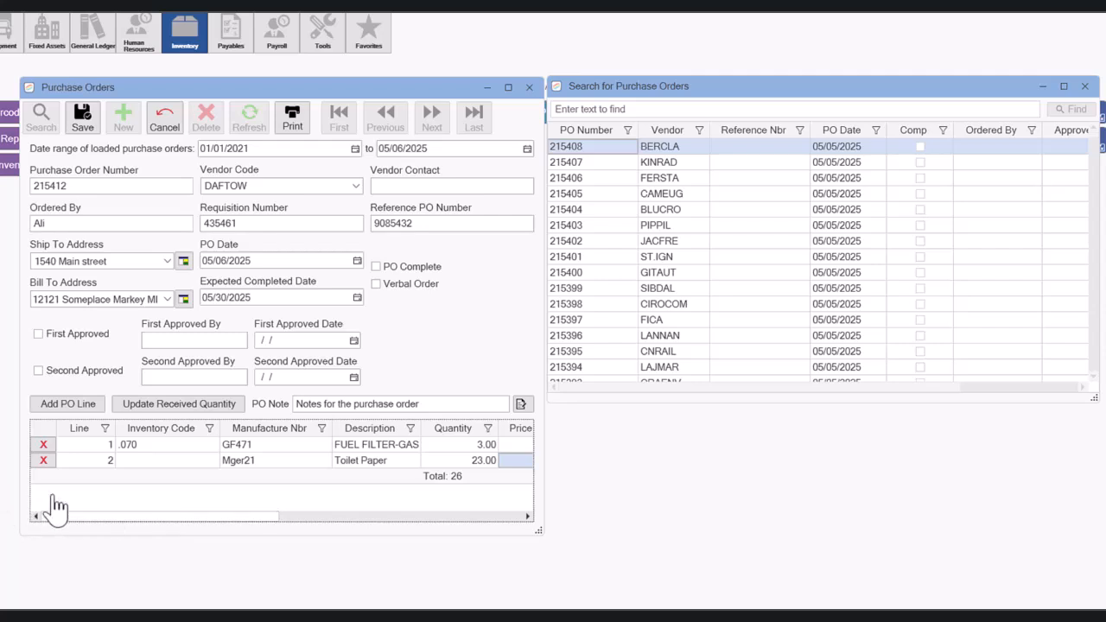
pyautogui.click(104, 464)
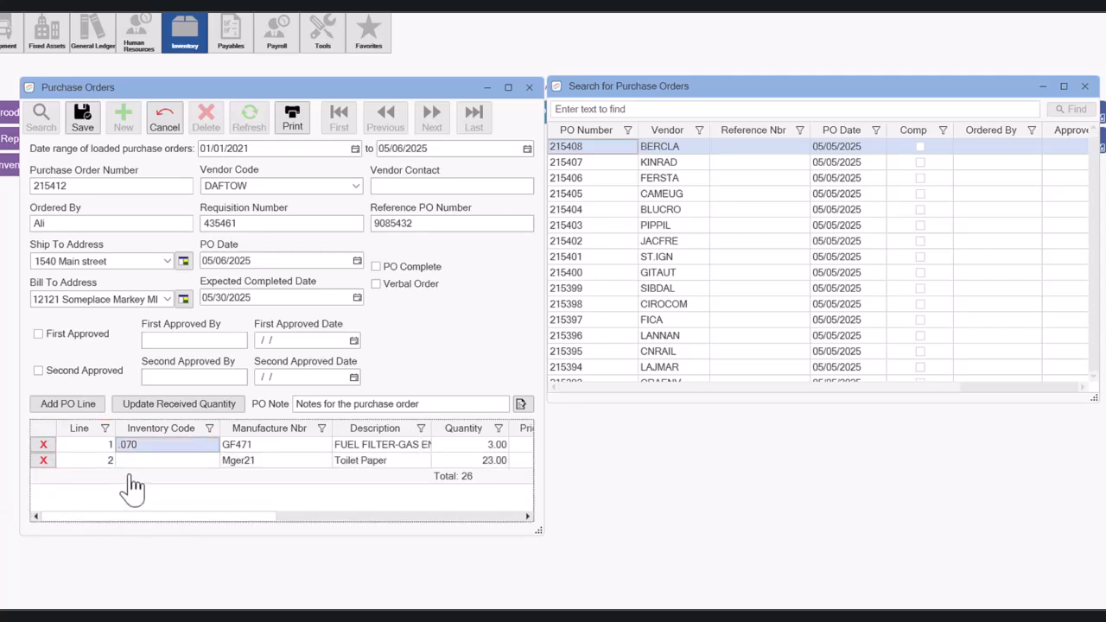
pyautogui.click(131, 465)
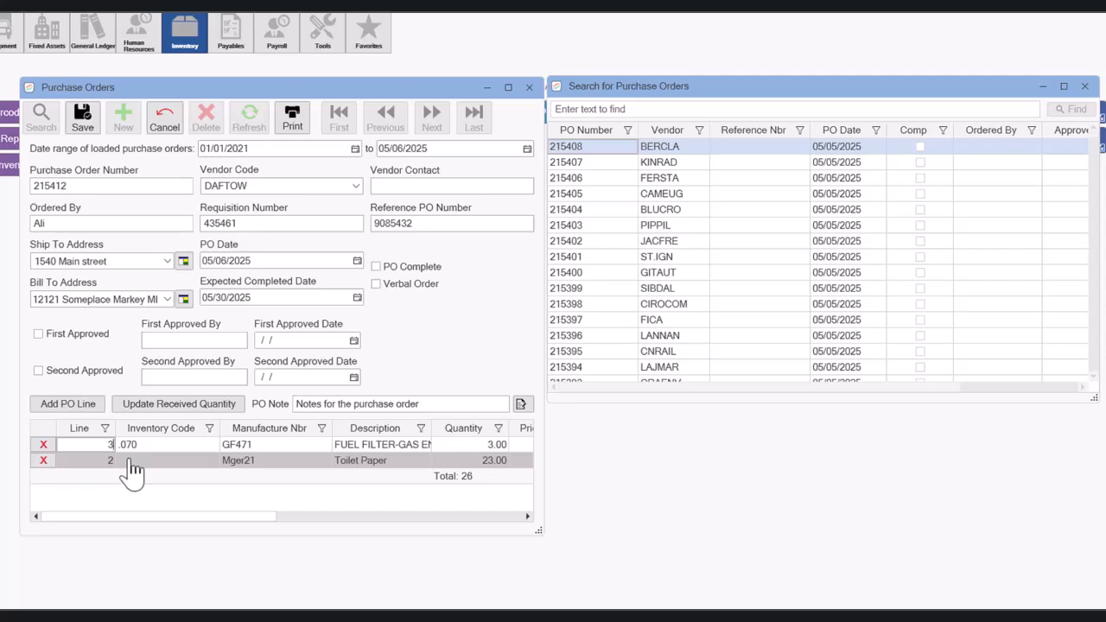
pyautogui.click(117, 466)
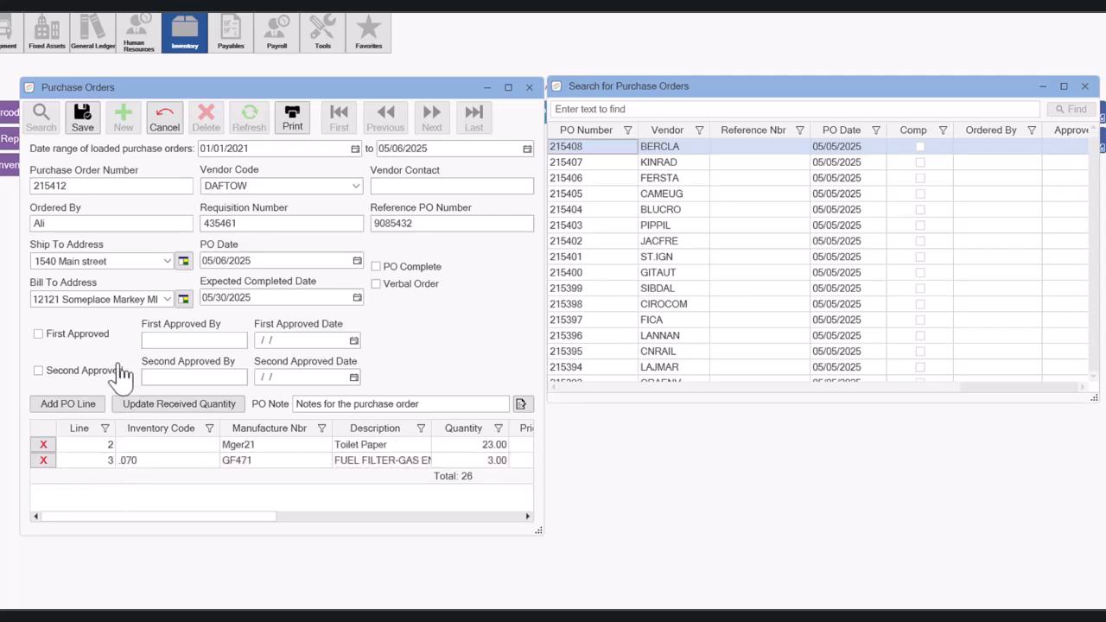
# Update the received quantities of the purchase order lines and try to save the purchase order
pyautogui.click(172, 406)
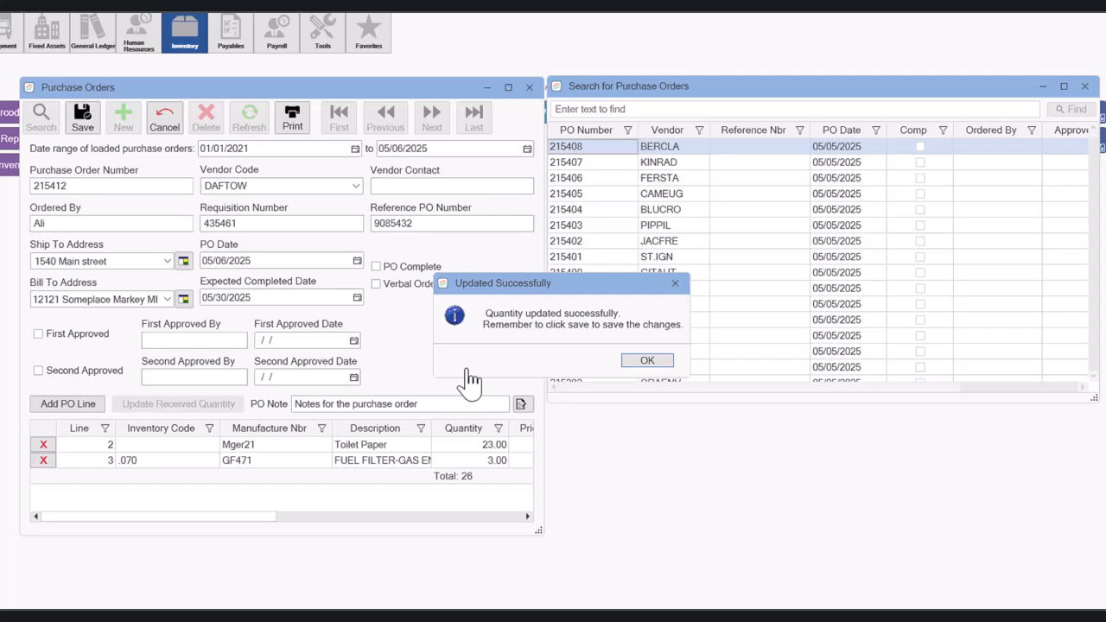
pyautogui.click(645, 363)
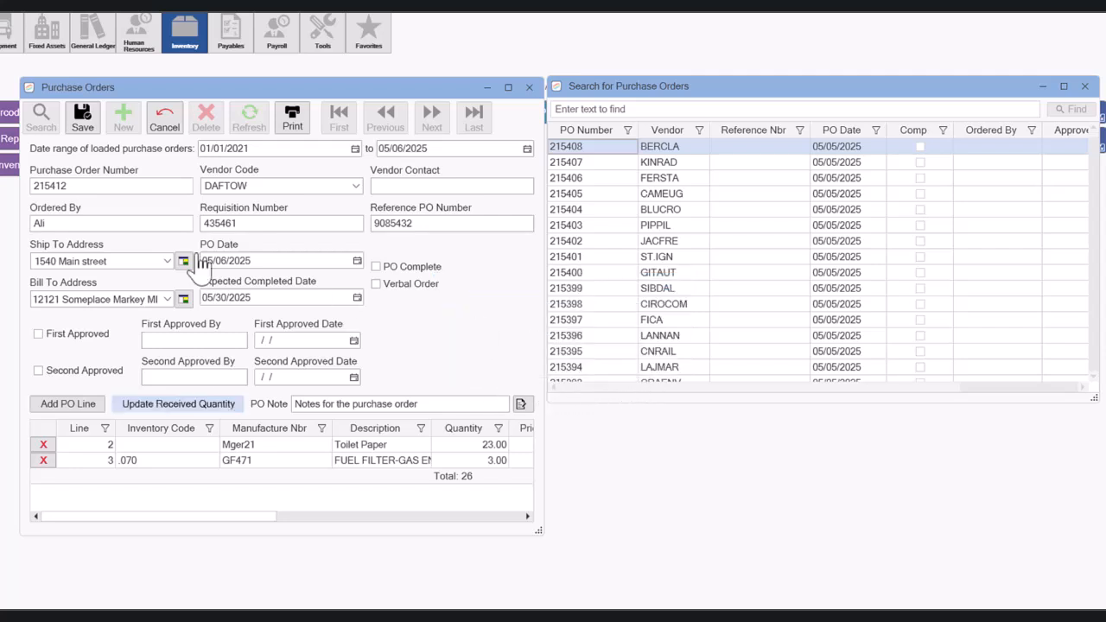
pyautogui.click(81, 121)
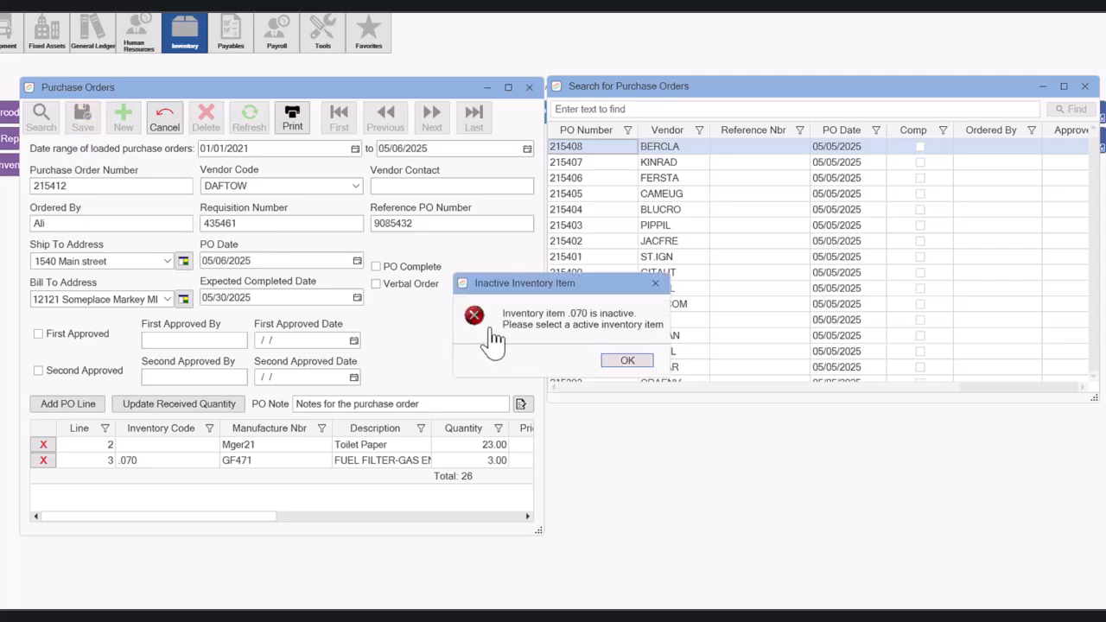
# Replace the inactive .070 item on line 3 with inventory code .125 and save the purchase order
pyautogui.click(628, 361)
pyautogui.click(194, 463)
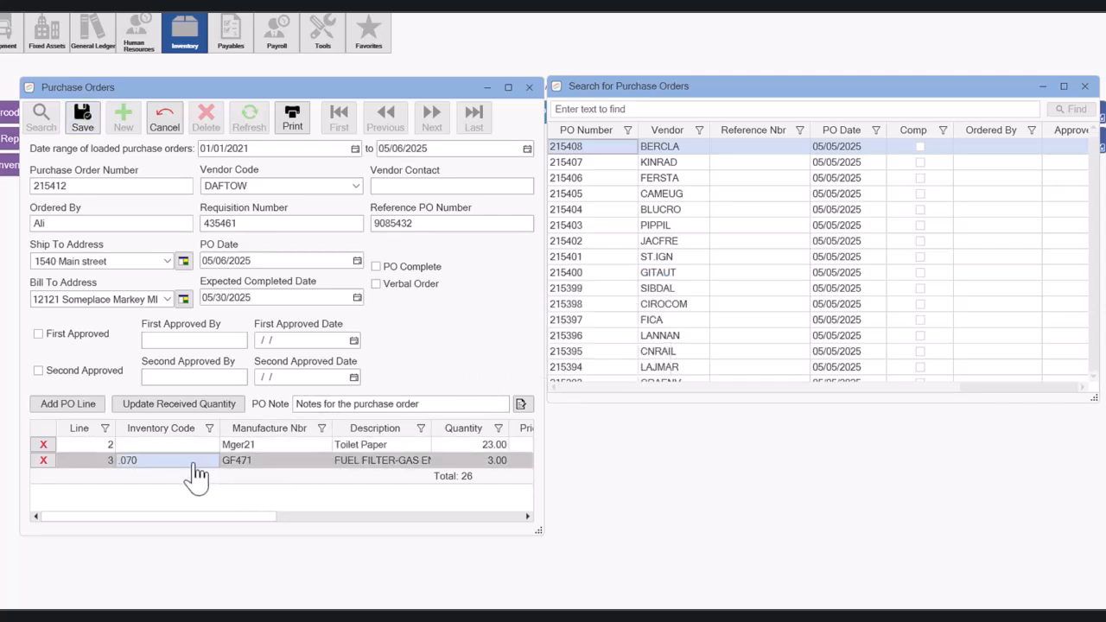
pyautogui.doubleClick(194, 462)
pyautogui.click(212, 462)
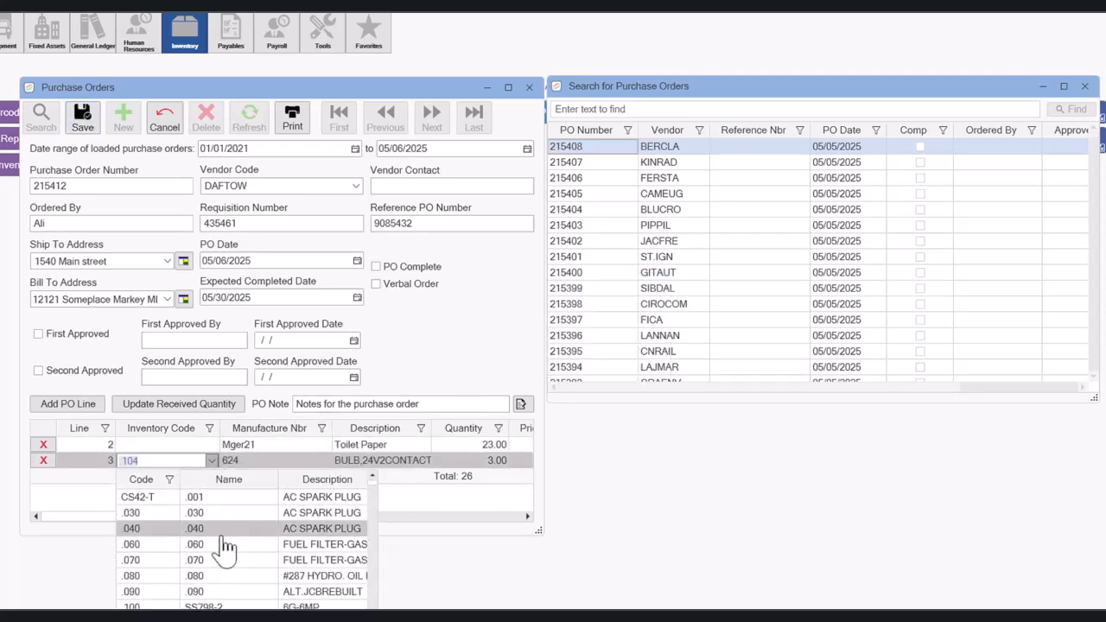
pyautogui.scroll(-3, 322, 586)
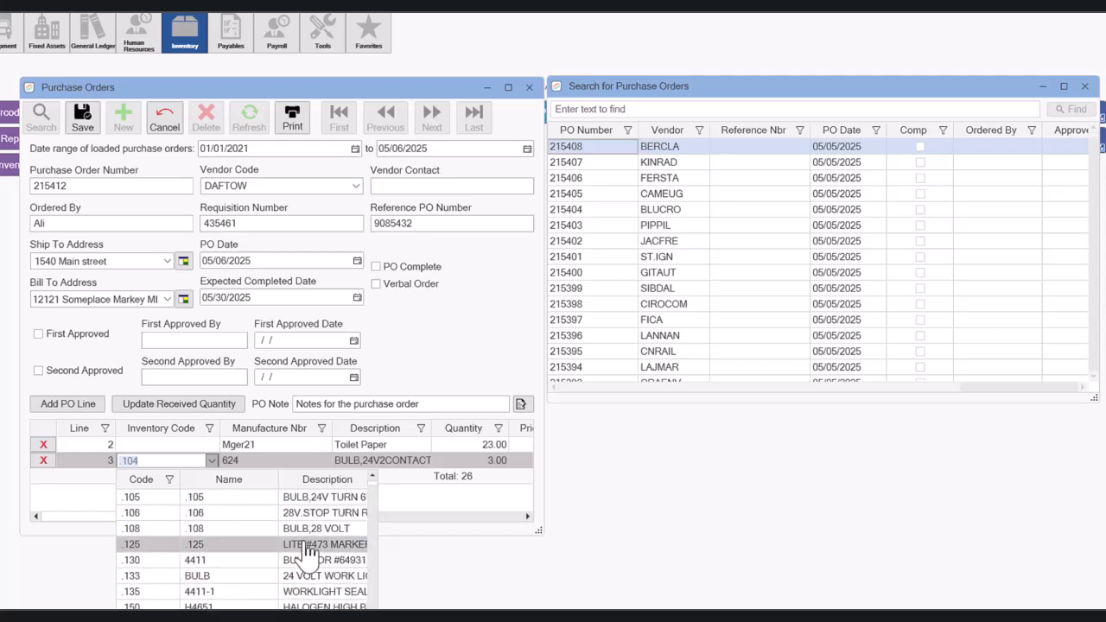
pyautogui.moveTo(279, 617); pyautogui.dragTo(344, 617)
pyautogui.click(129, 544)
pyautogui.moveTo(181, 517)
pyautogui.mouseDown()
pyautogui.moveTo(284, 543)
pyautogui.moveTo(303, 534)
pyautogui.moveTo(165, 527)
pyautogui.mouseUp()
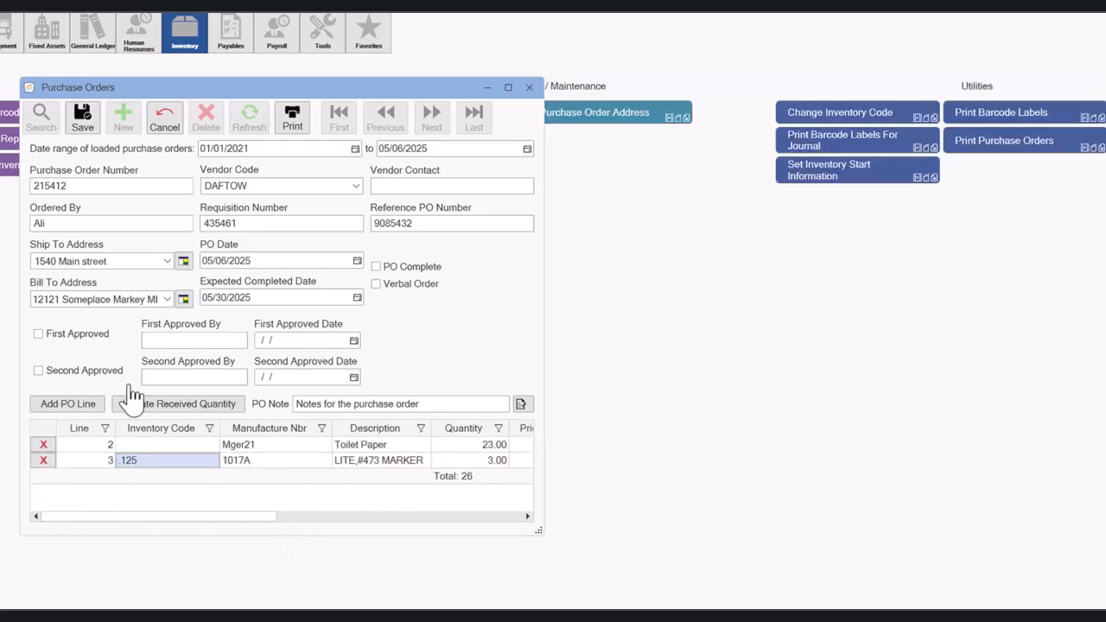
pyautogui.click(83, 121)
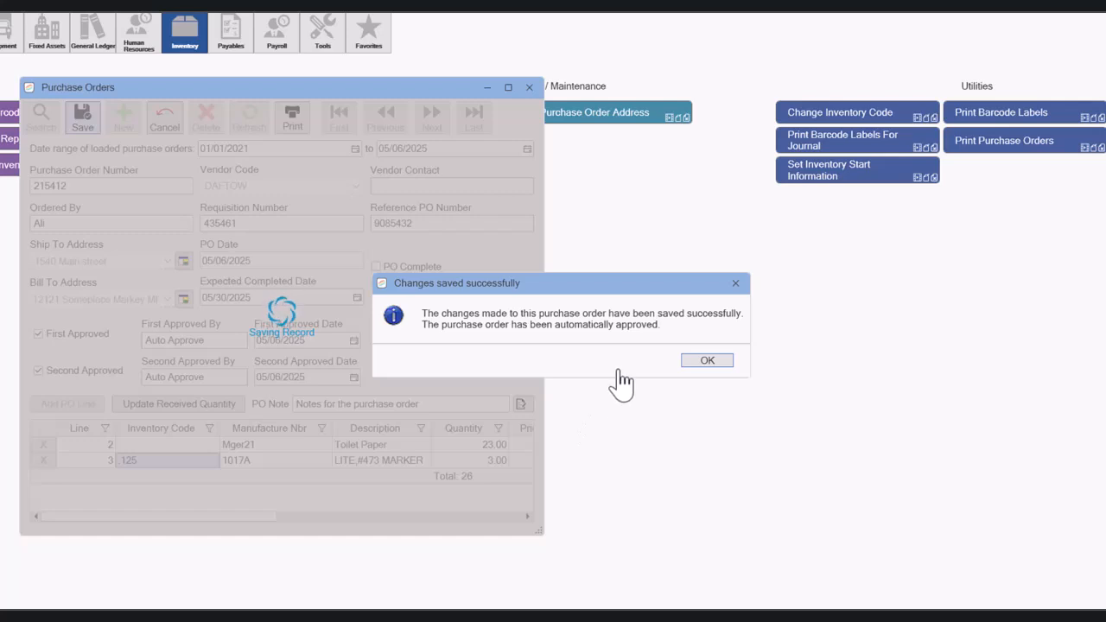
pyautogui.click(705, 362)
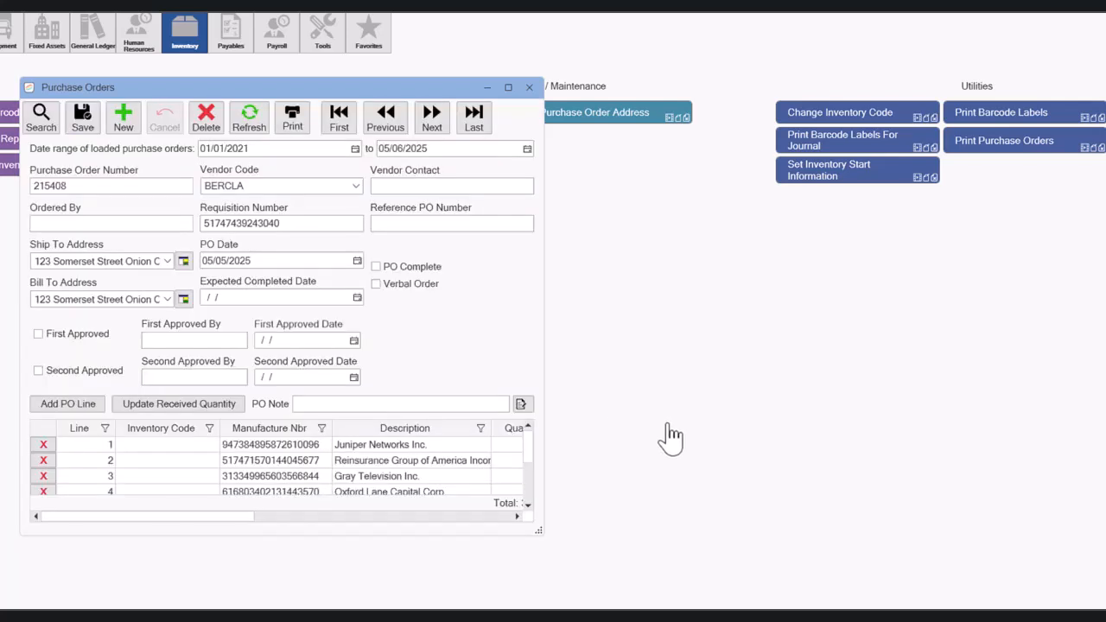
# Mark the BERCLA purchase order as first approved and PO complete, and save it
pyautogui.click(40, 117)
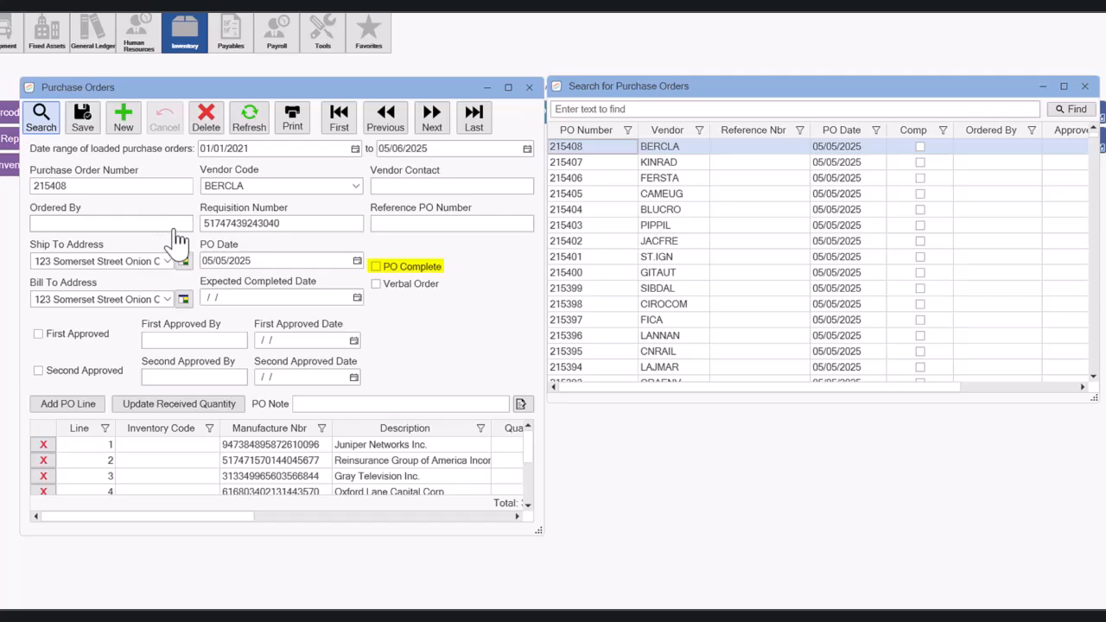
pyautogui.click(377, 267)
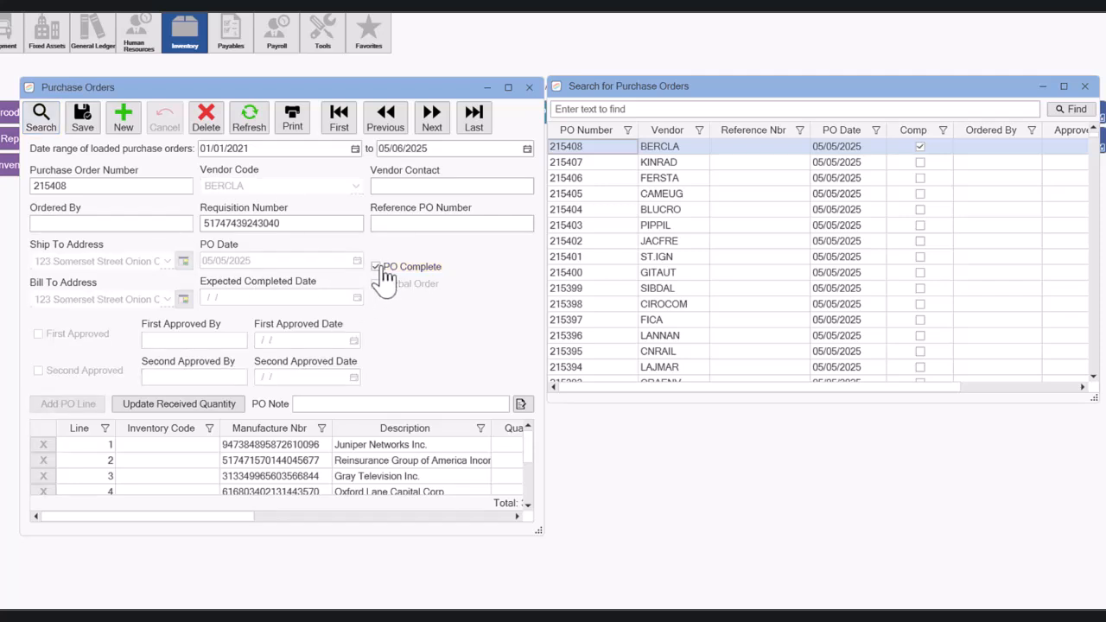
pyautogui.click(383, 275)
pyautogui.click(37, 334)
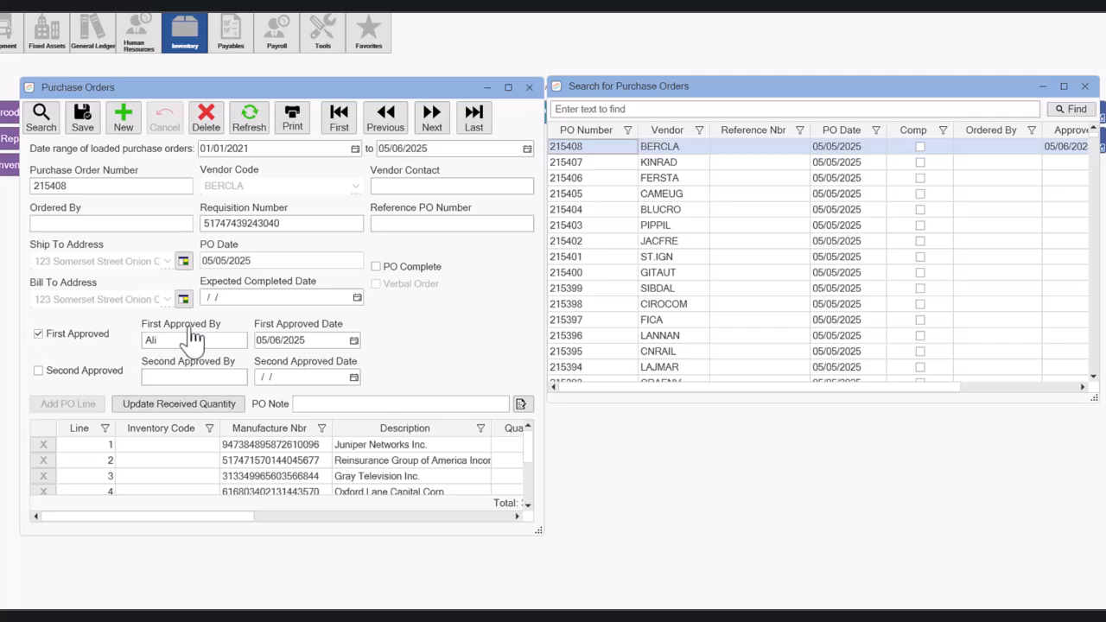
pyautogui.click(378, 267)
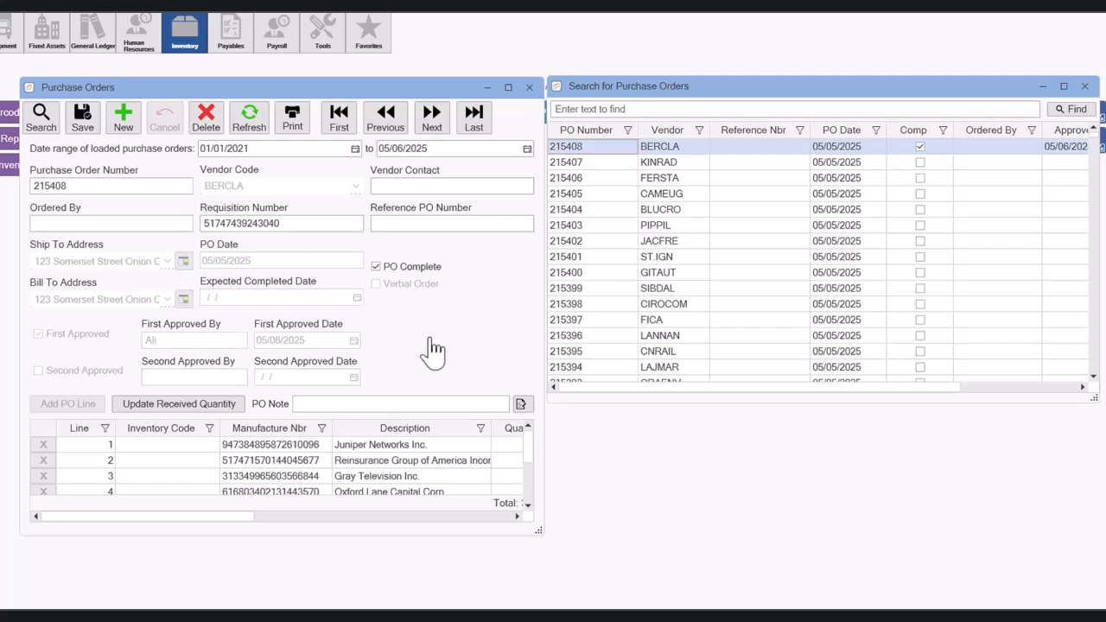
pyautogui.click(84, 125)
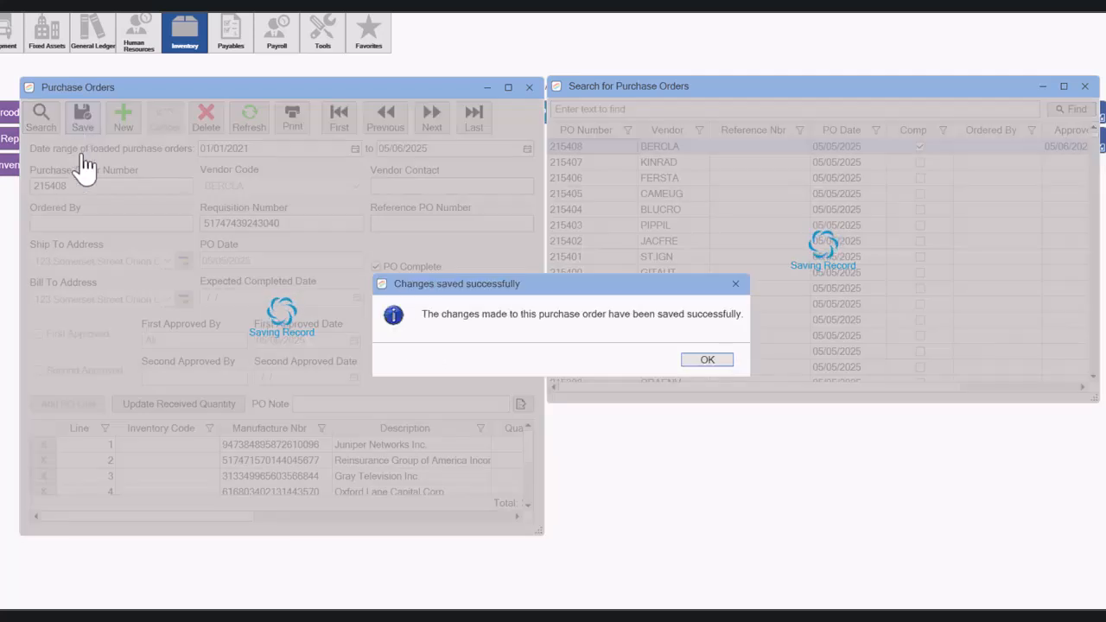
pyautogui.click(703, 362)
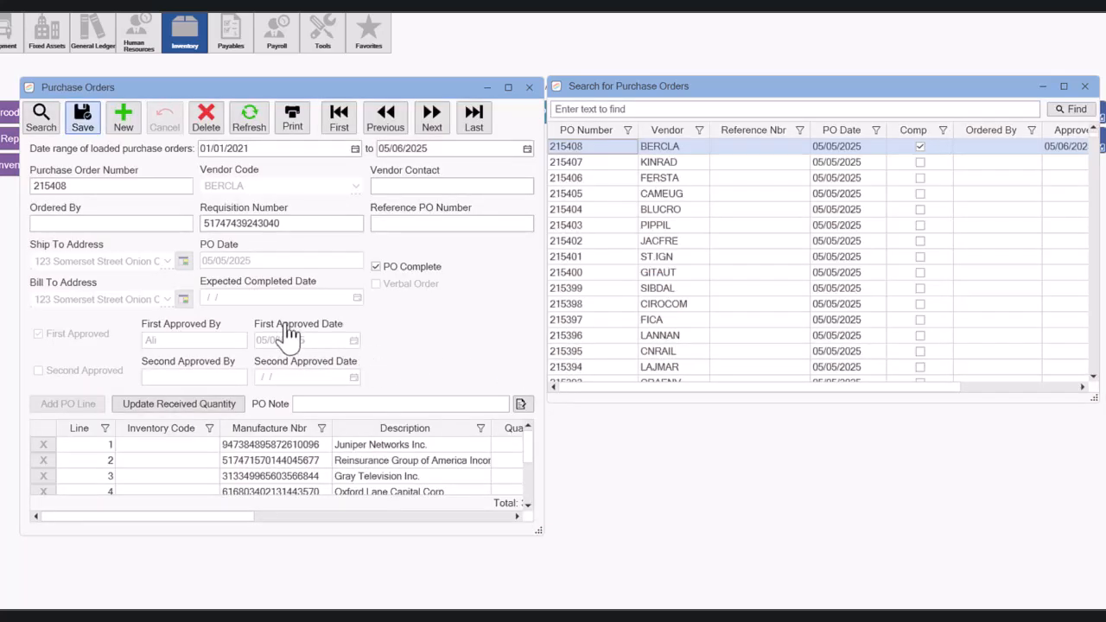
# Delete the FERSTA purchase order from the list of loaded purchase orders
pyautogui.click(654, 164)
pyautogui.click(653, 178)
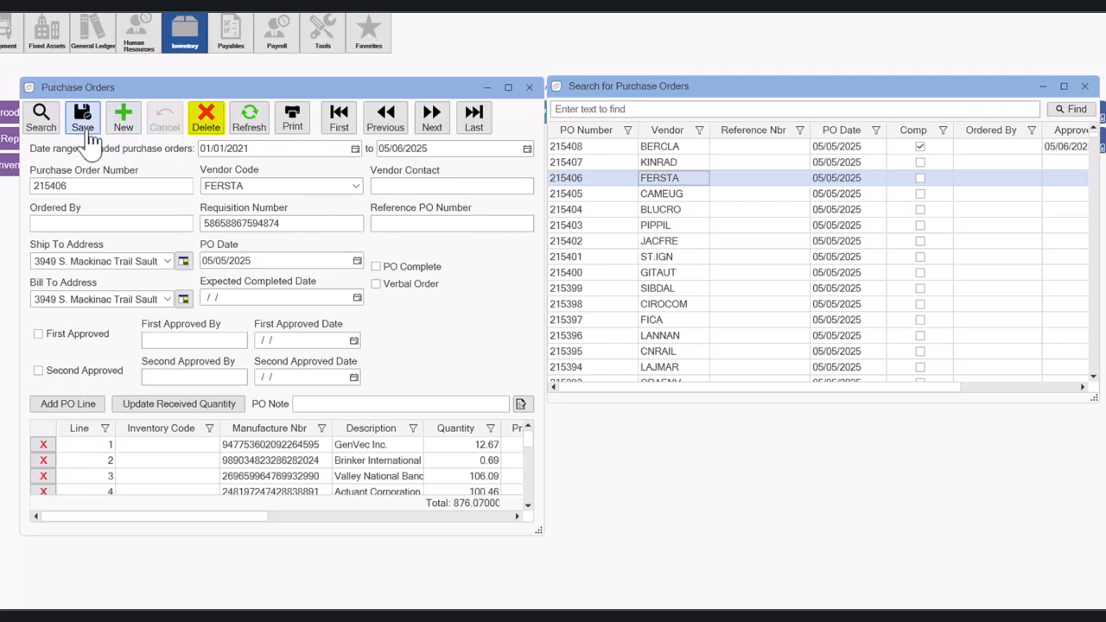
pyautogui.click(208, 129)
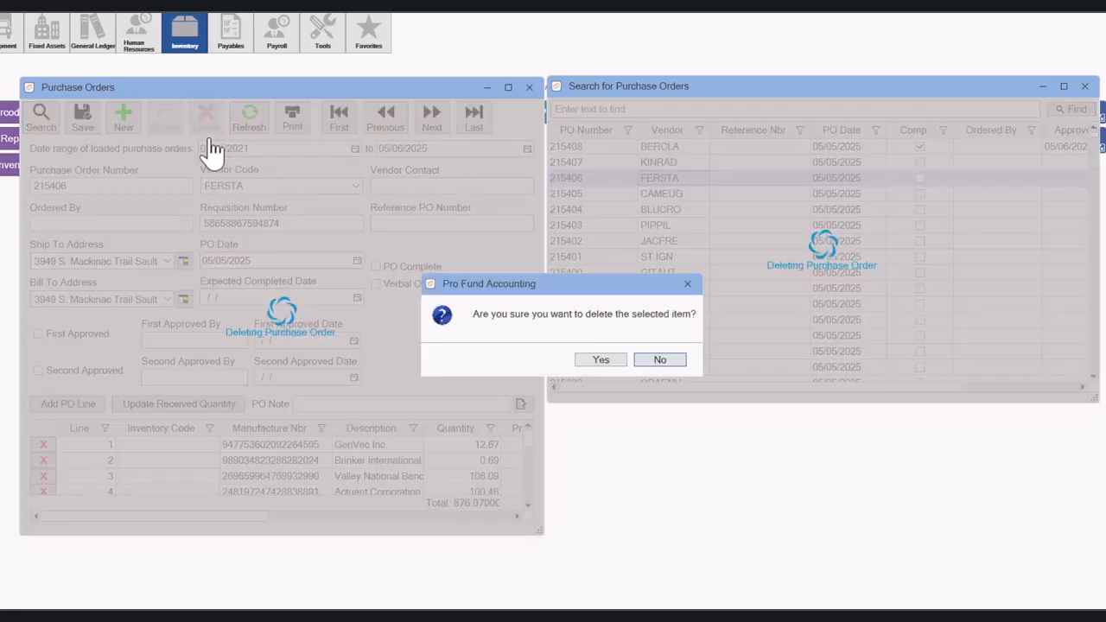
pyautogui.click(586, 360)
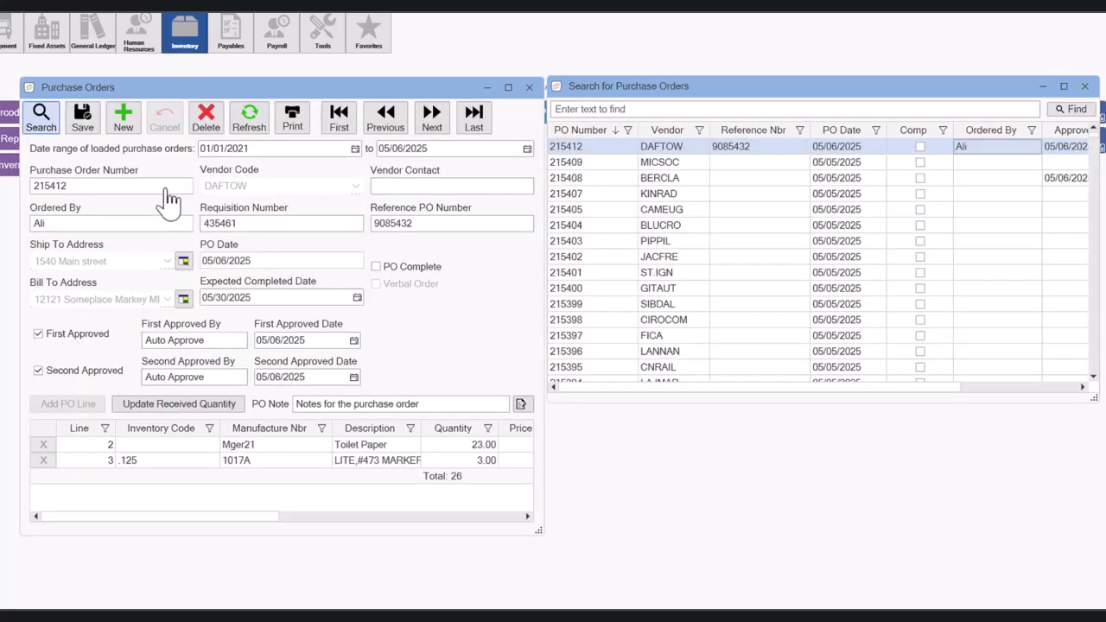
# Print the DAFTOW purchase order to a PDF preview and fit the whole page in an enlarged preview window
pyautogui.click(292, 119)
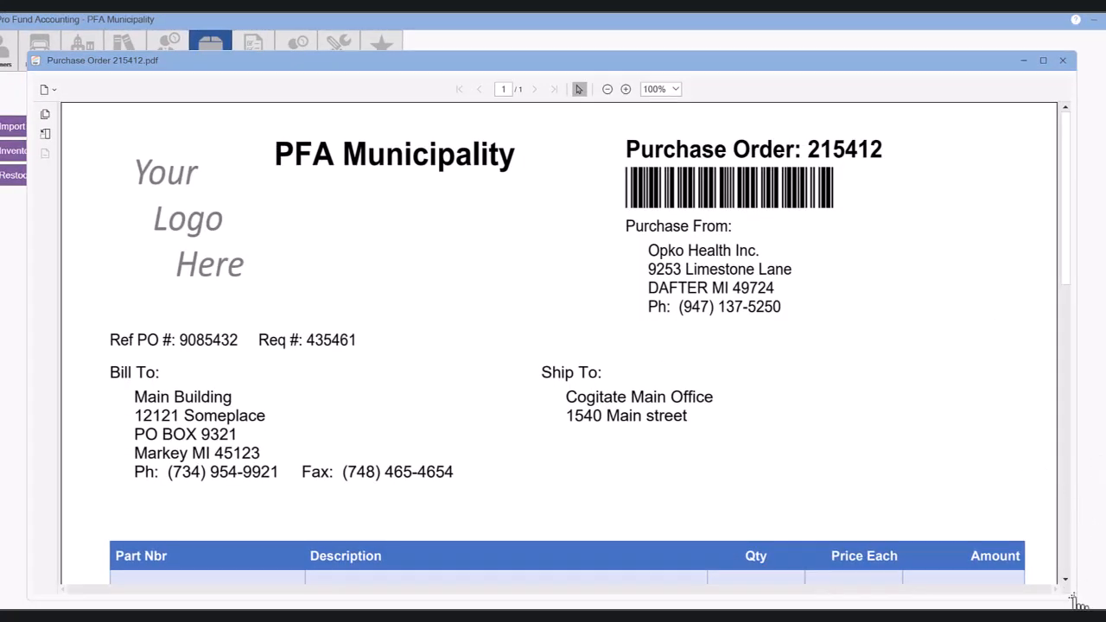
pyautogui.moveTo(1073, 597); pyautogui.dragTo(626, 571)
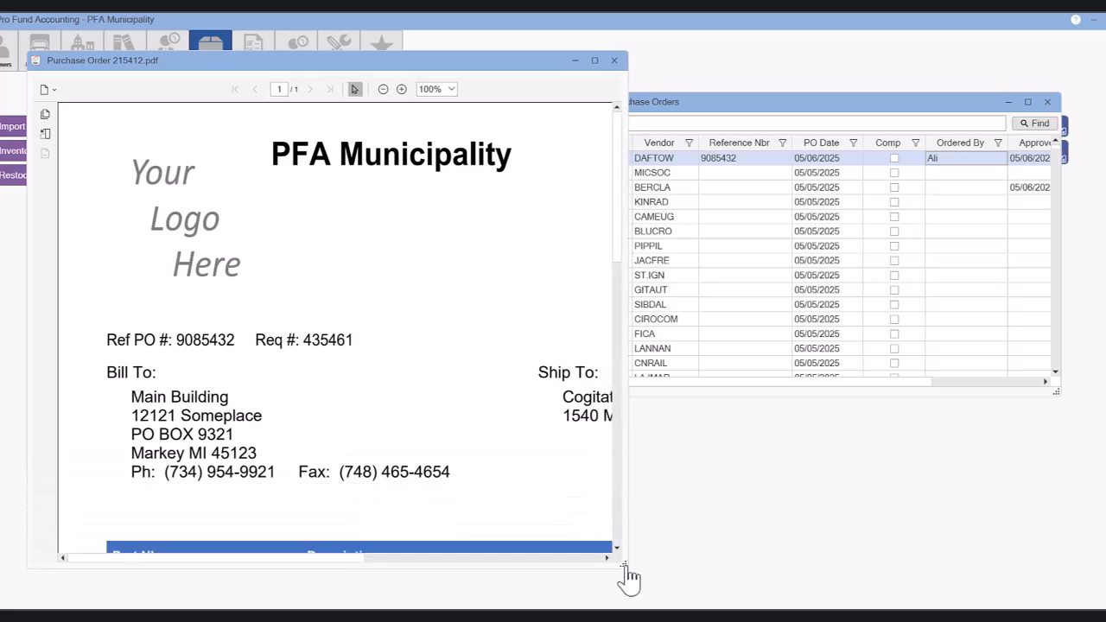
pyautogui.click(451, 90)
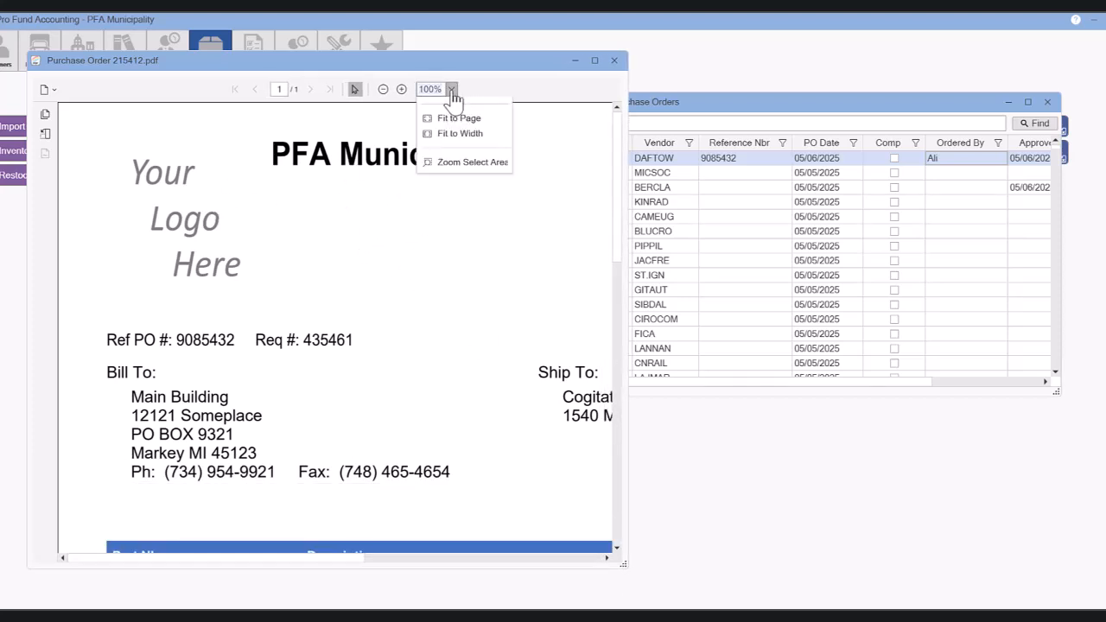
pyautogui.click(467, 242)
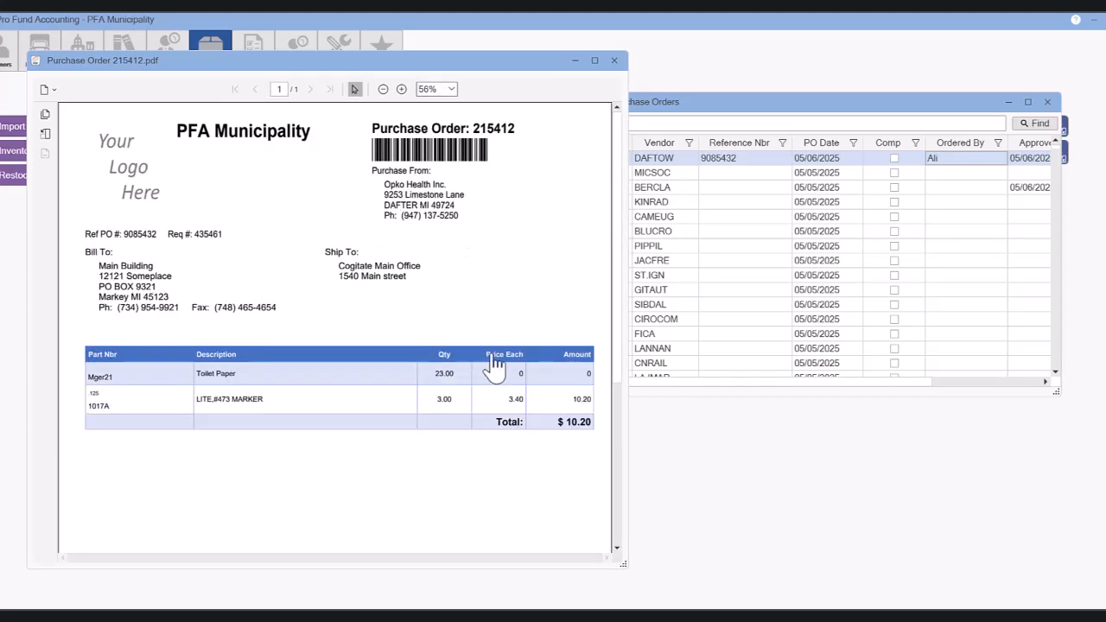
pyautogui.click(451, 90)
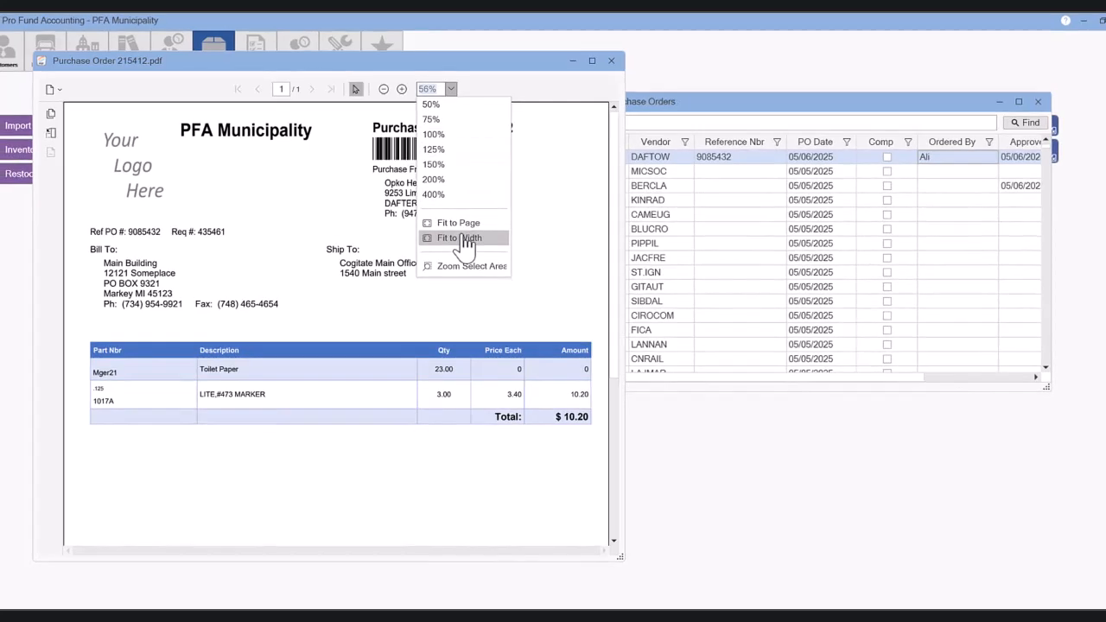
pyautogui.click(466, 240)
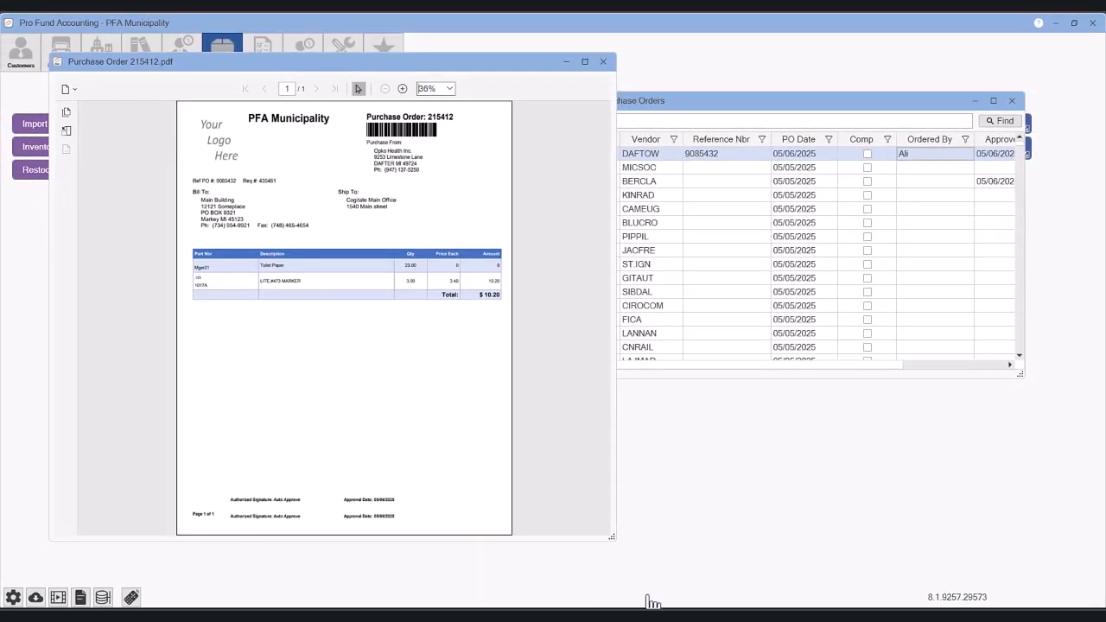
pyautogui.moveTo(687, 599); pyautogui.dragTo(911, 599)
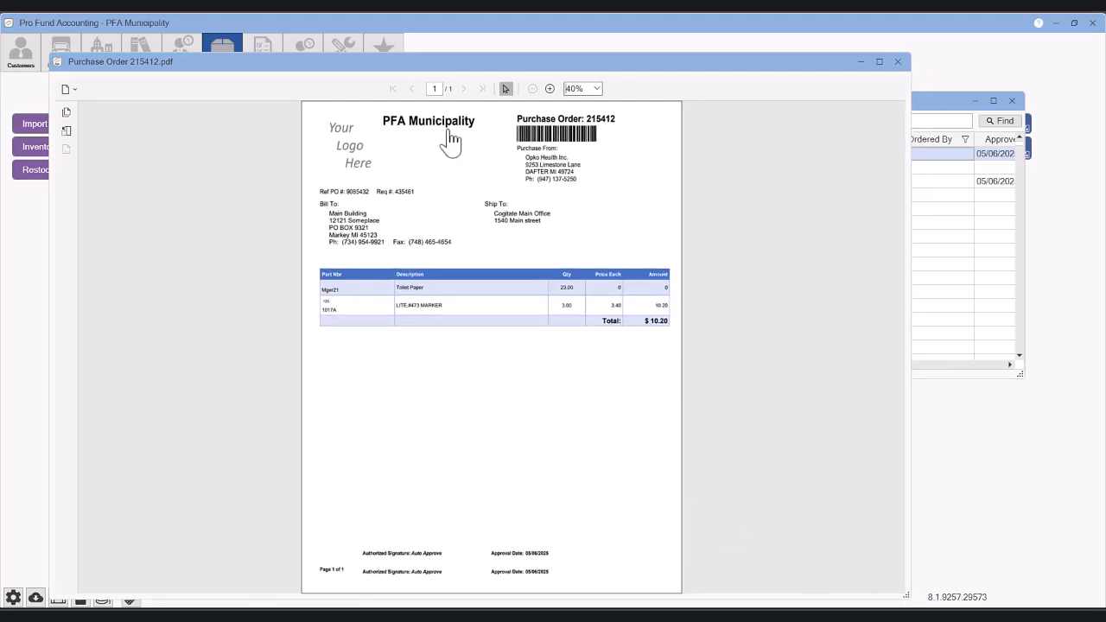
pyautogui.moveTo(453, 76); pyautogui.dragTo(526, 66)
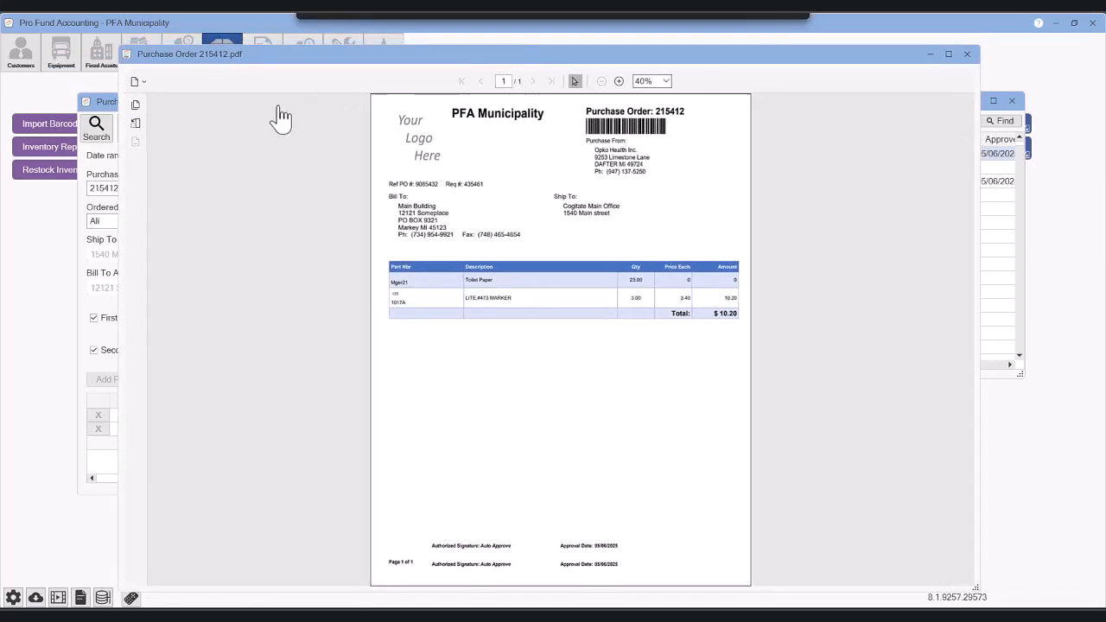
# View the Save As options for the purchase order PDF without saving it, and close the preview
pyautogui.click(145, 80)
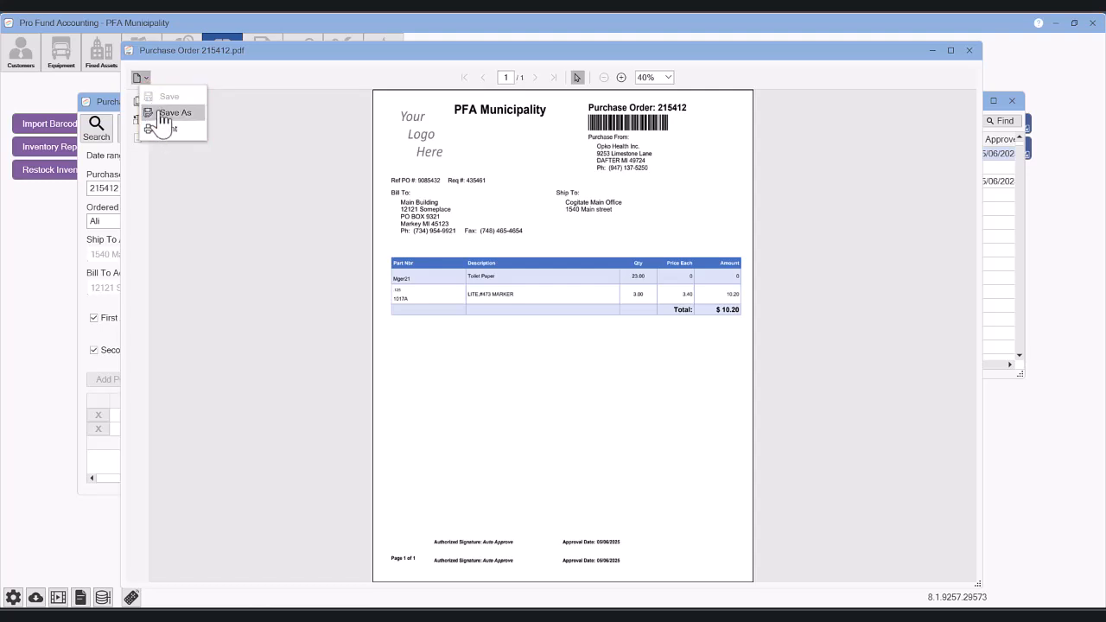
pyautogui.click(164, 114)
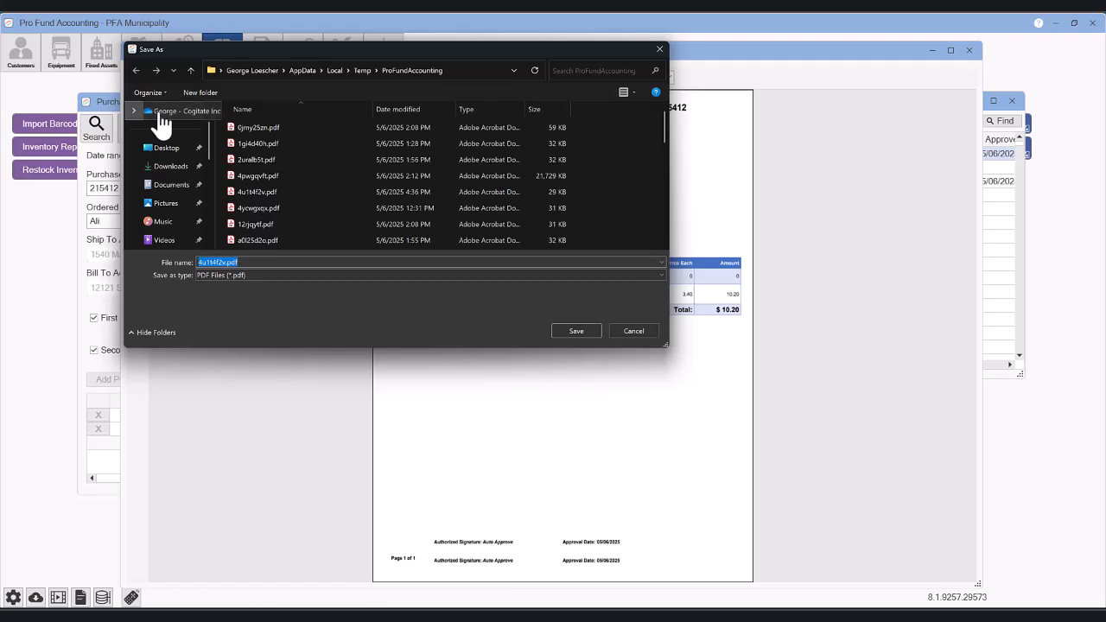
pyautogui.click(658, 50)
pyautogui.click(969, 51)
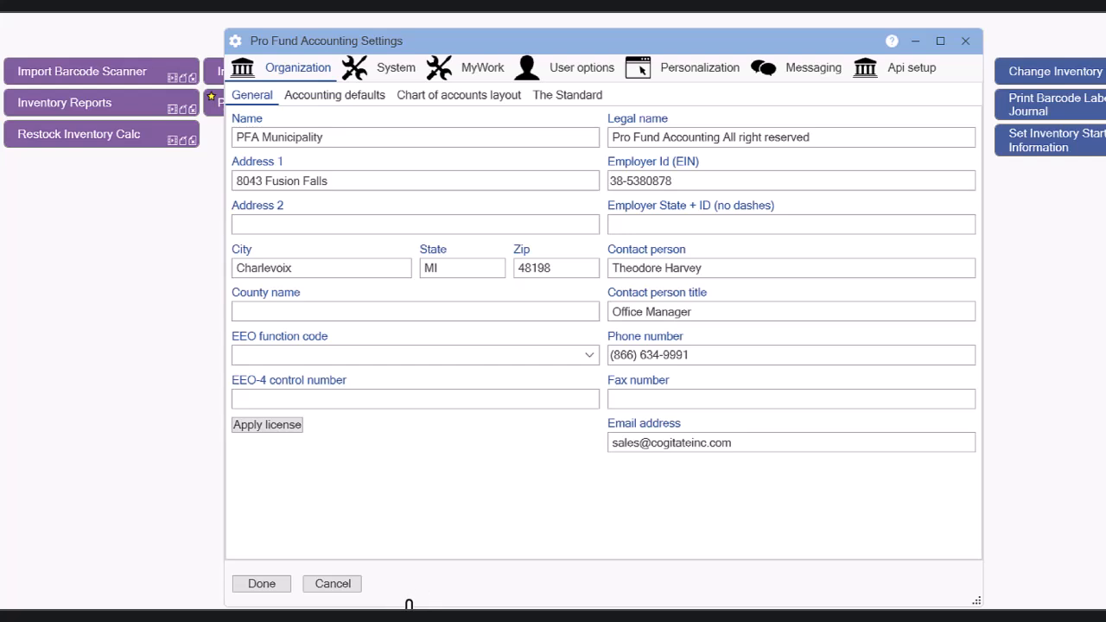
# Review the available signature line and PDF layout options for purchase orders in the System settings
pyautogui.click(386, 74)
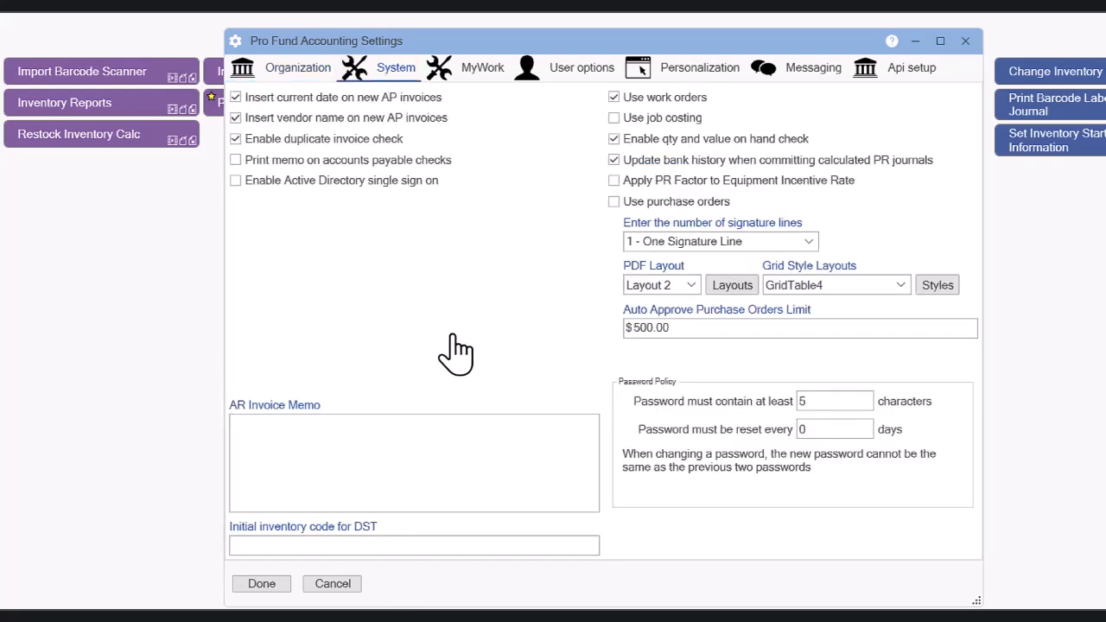
pyautogui.click(813, 246)
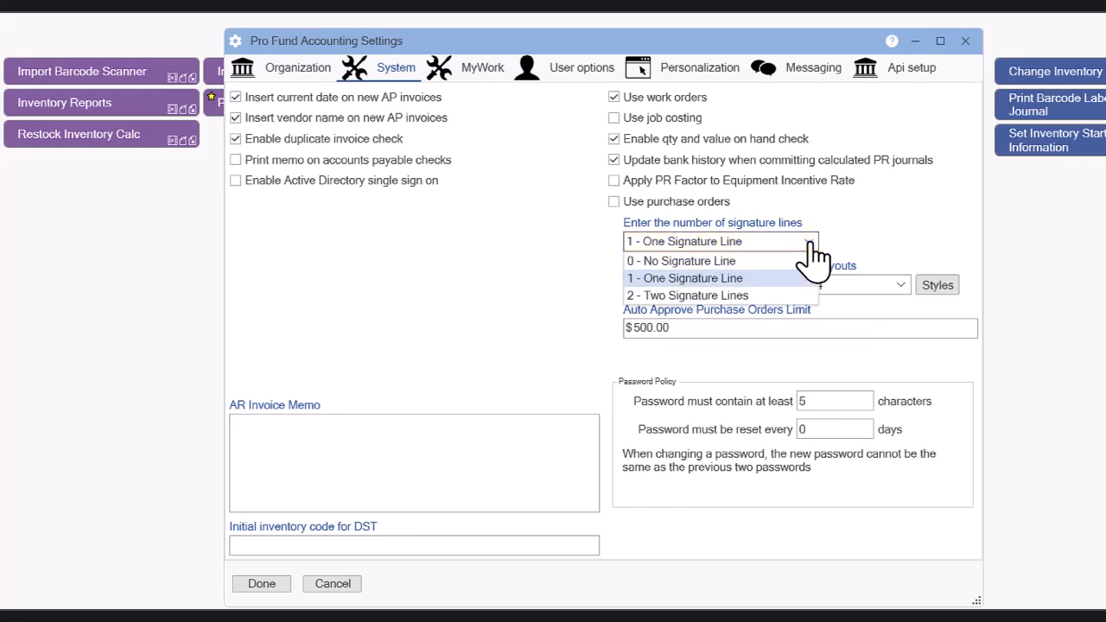
pyautogui.click(811, 244)
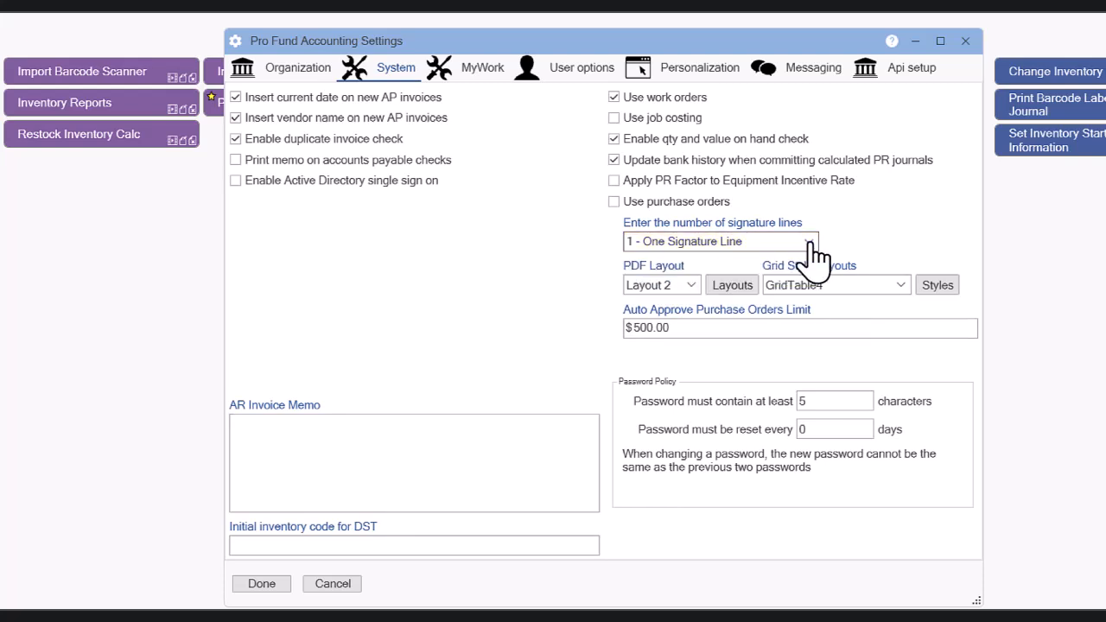
pyautogui.click(692, 290)
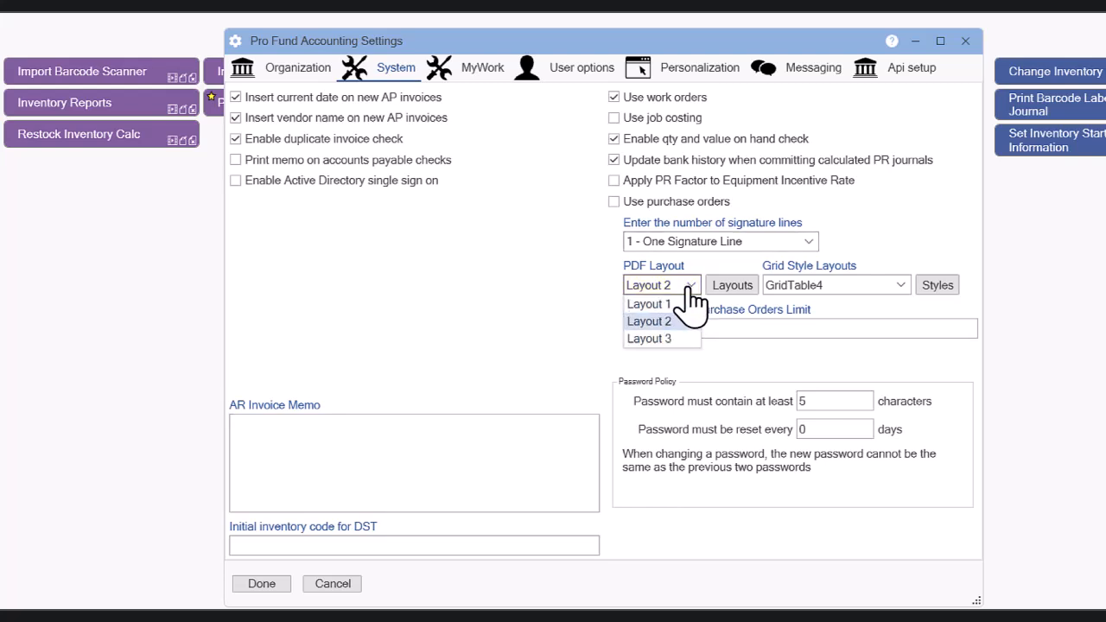
pyautogui.click(692, 289)
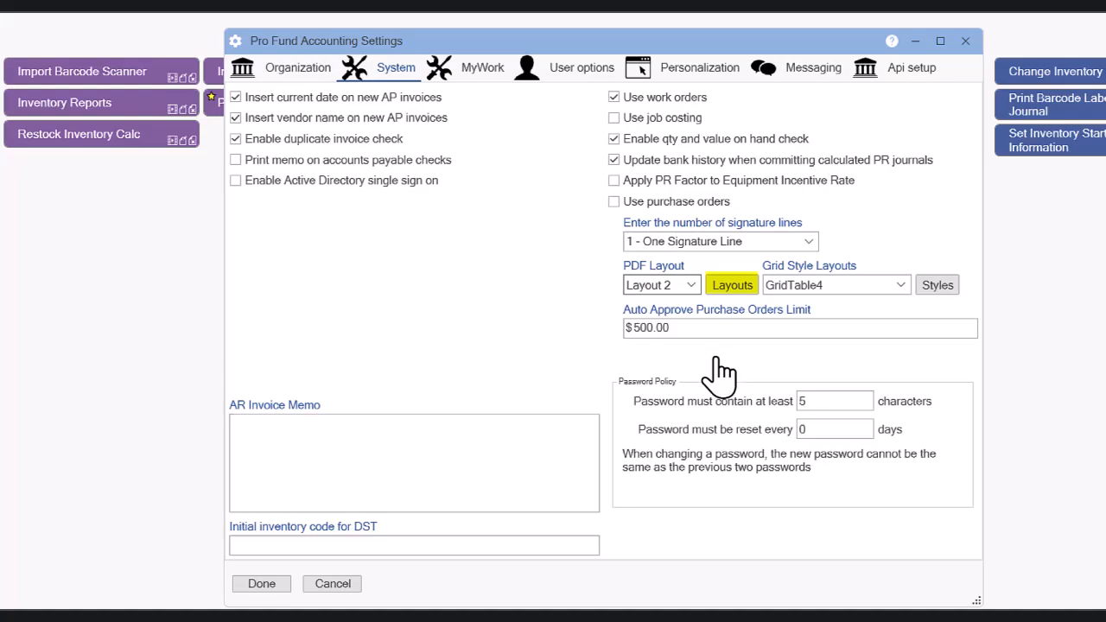
# Preview the purchase order PDF layouts at full-page size, from Layout 1 through Layout 3
pyautogui.click(732, 285)
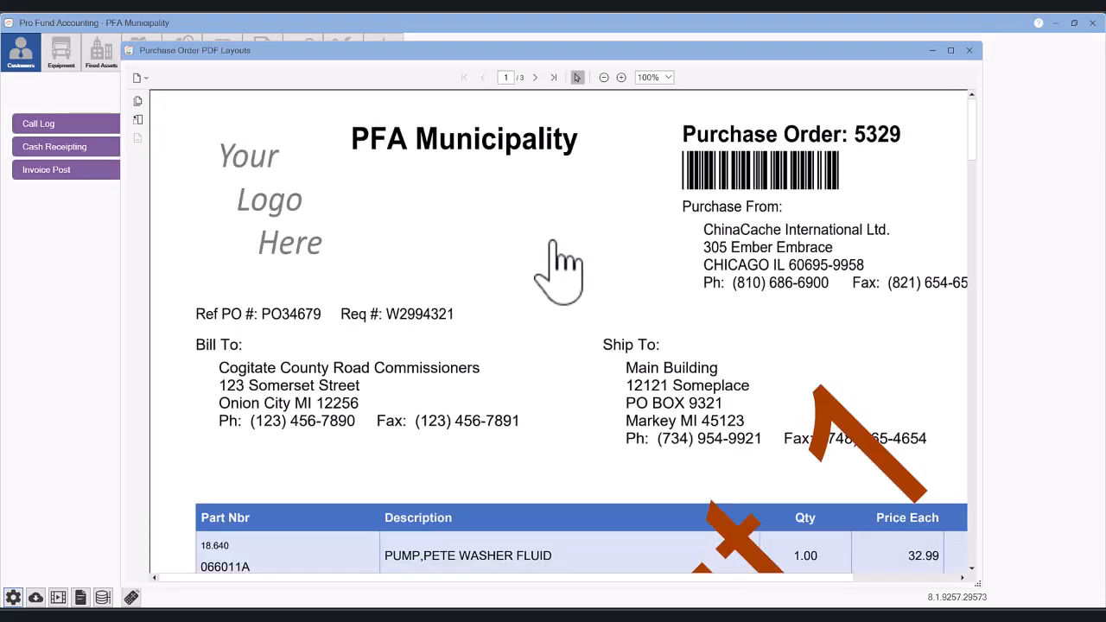
pyautogui.click(669, 78)
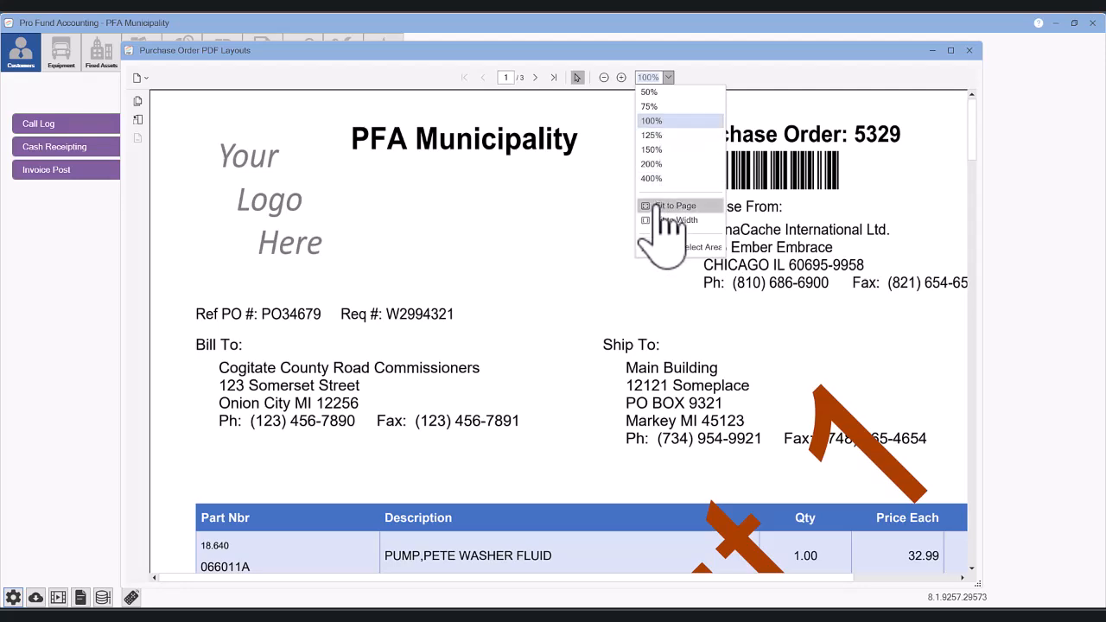
pyautogui.click(673, 206)
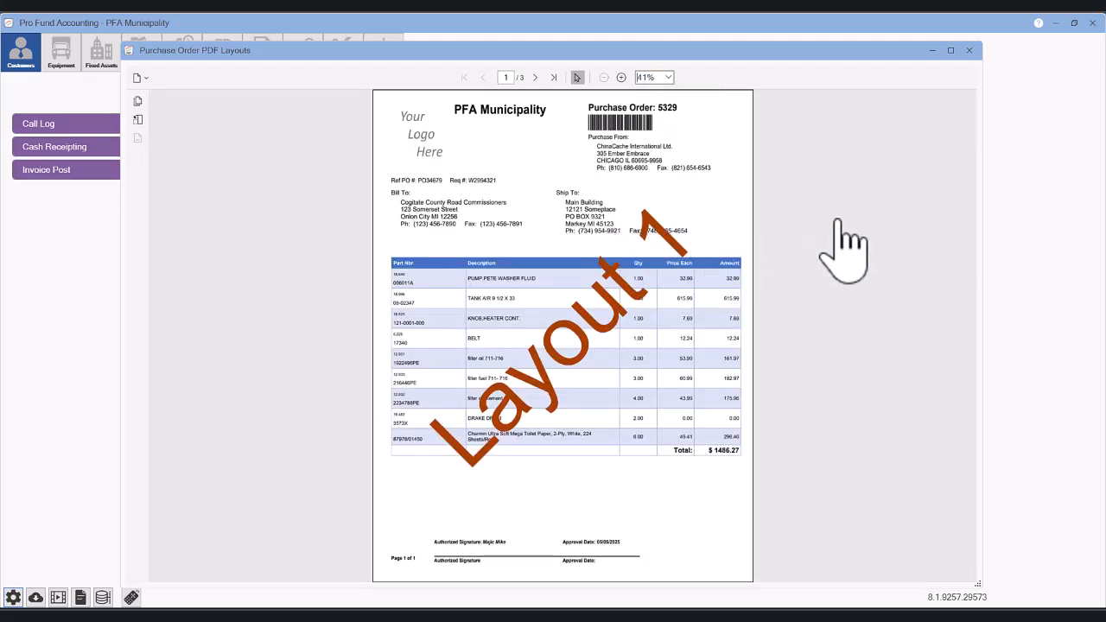
pyautogui.scroll(-2, 834, 223)
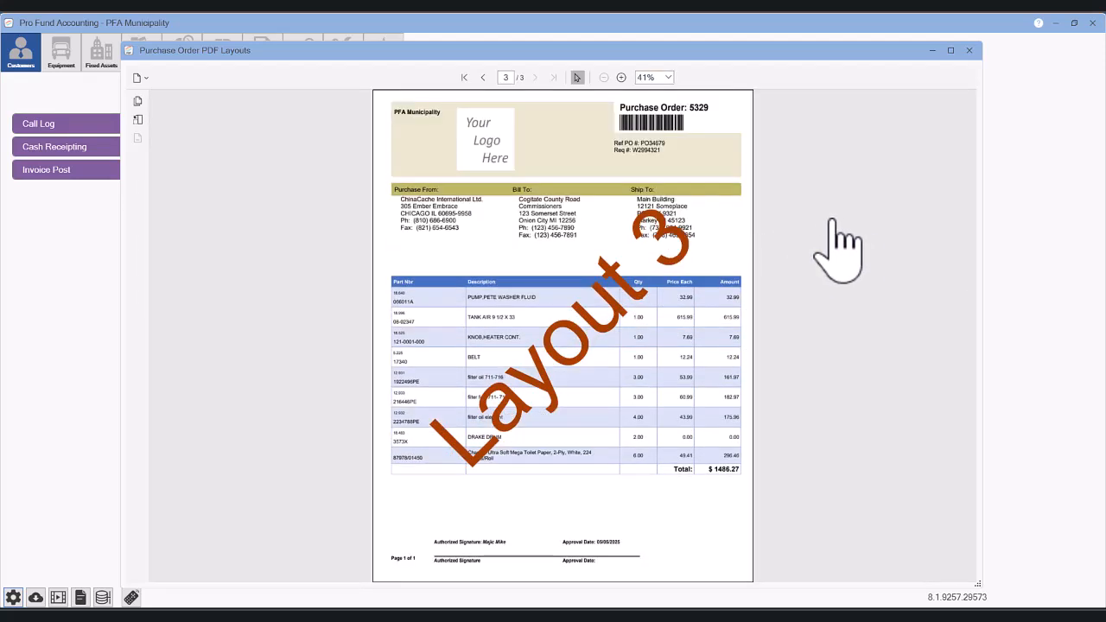
# Compare the three purchase order PDF layouts again, paging back and forth between Layout 1, Layout 2 and Layout 3
pyautogui.scroll(2, 834, 223)
pyautogui.scroll(-2, 835, 223)
pyautogui.scroll(1, 834, 224)
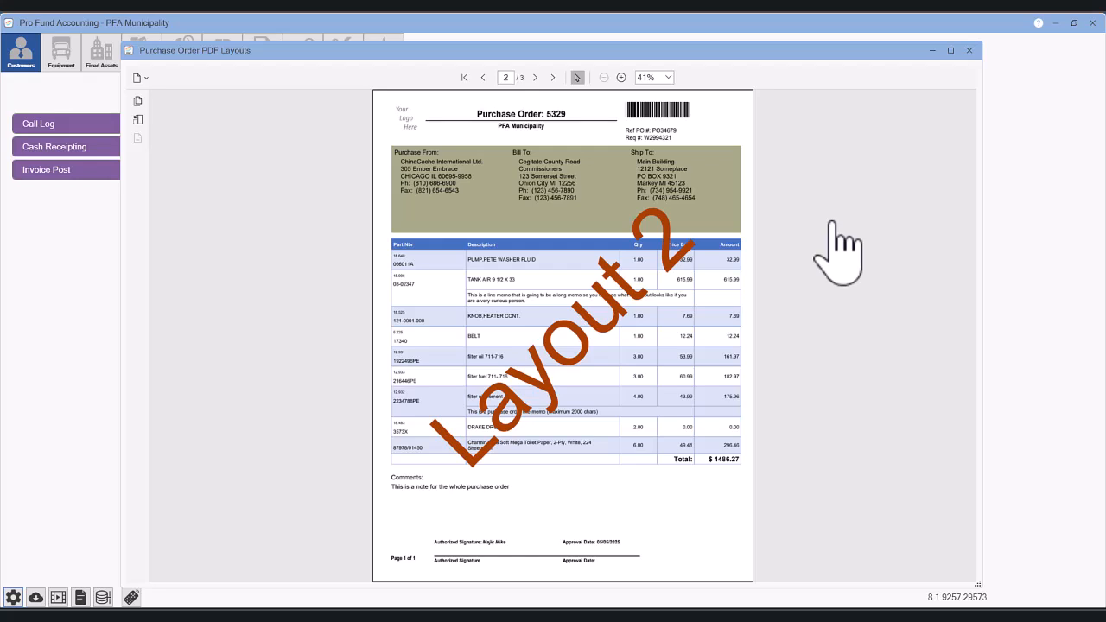
pyautogui.scroll(-1, 832, 223)
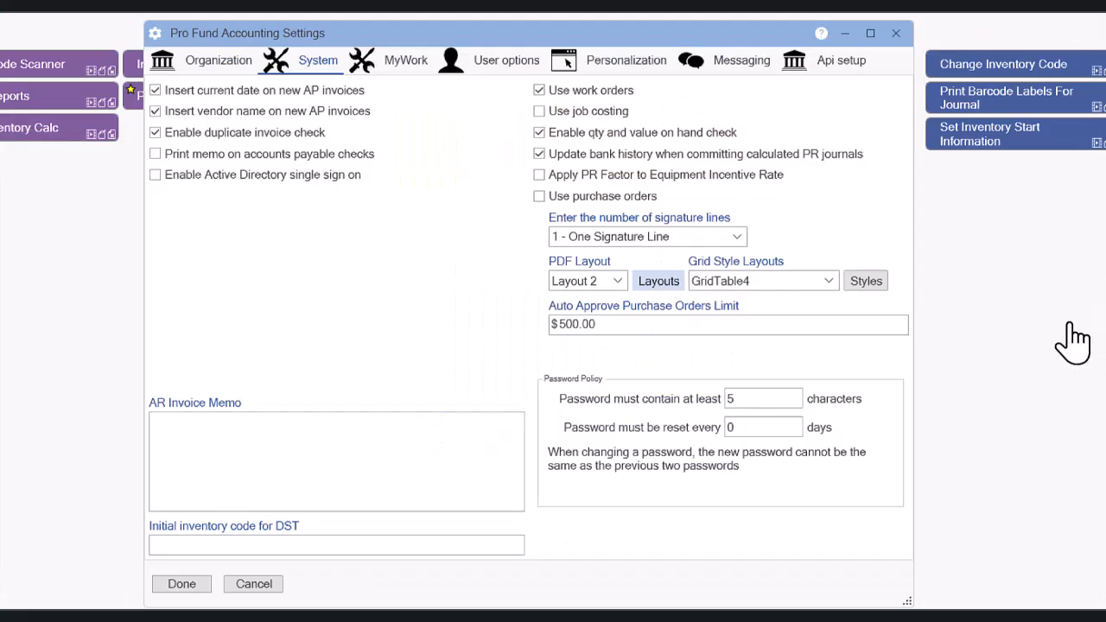
# Review the available grid style layouts for purchase orders and examine their sample tables in the styles preview
pyautogui.click(830, 283)
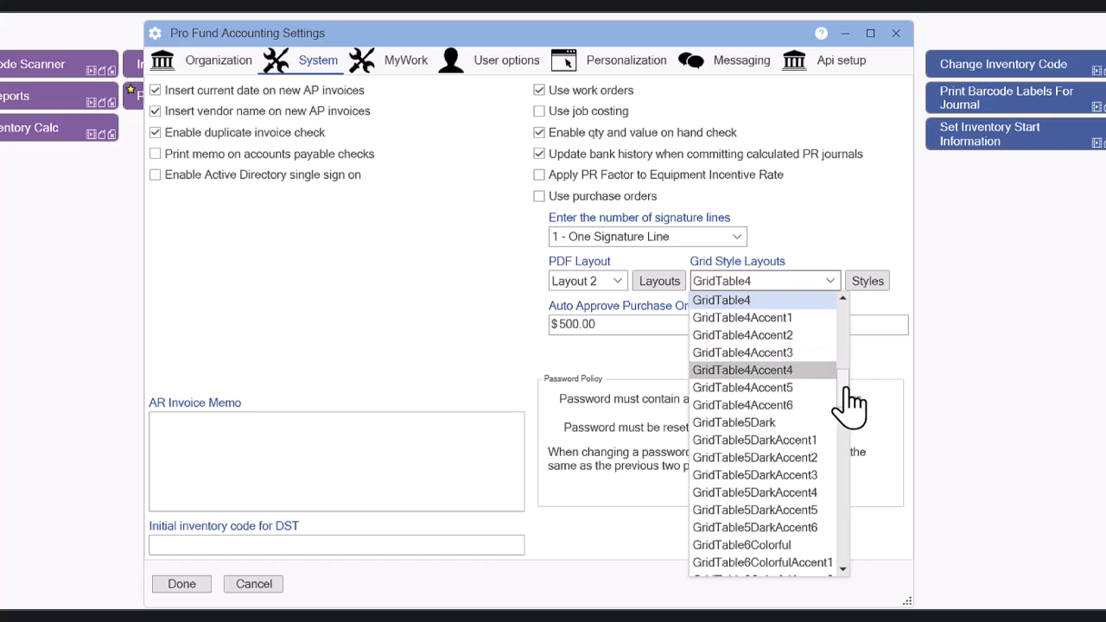
pyautogui.moveTo(848, 389)
pyautogui.mouseDown()
pyautogui.moveTo(855, 477)
pyautogui.moveTo(843, 582)
pyautogui.moveTo(859, 294)
pyautogui.moveTo(859, 394)
pyautogui.mouseUp()
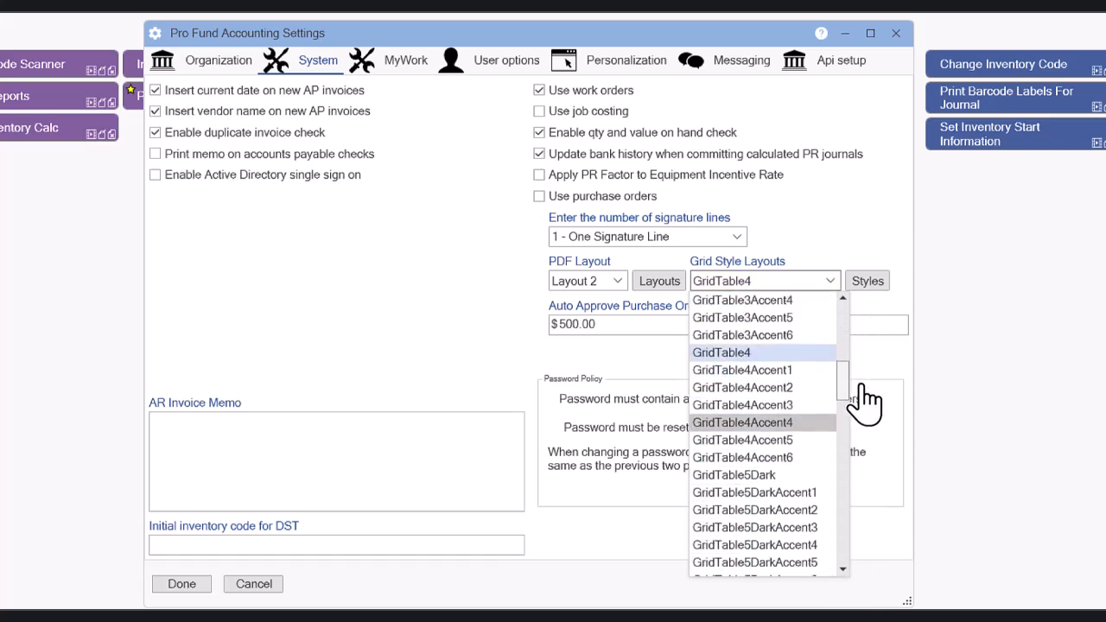
pyautogui.click(880, 290)
pyautogui.click(875, 288)
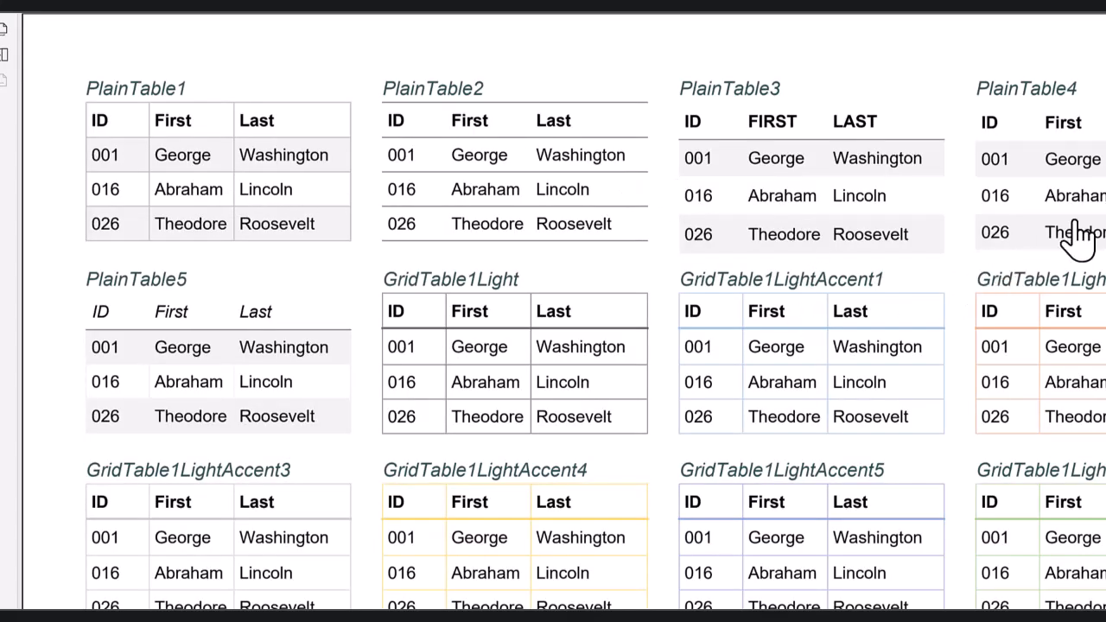
pyautogui.scroll(-10, 553, 311)
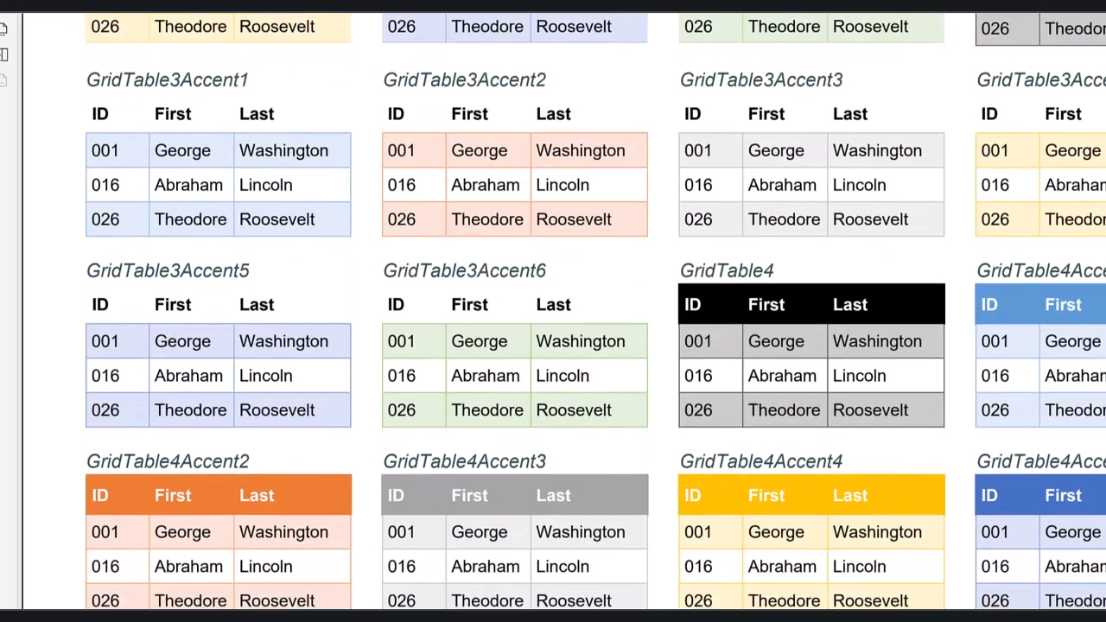
pyautogui.scroll(-2, 554, 311)
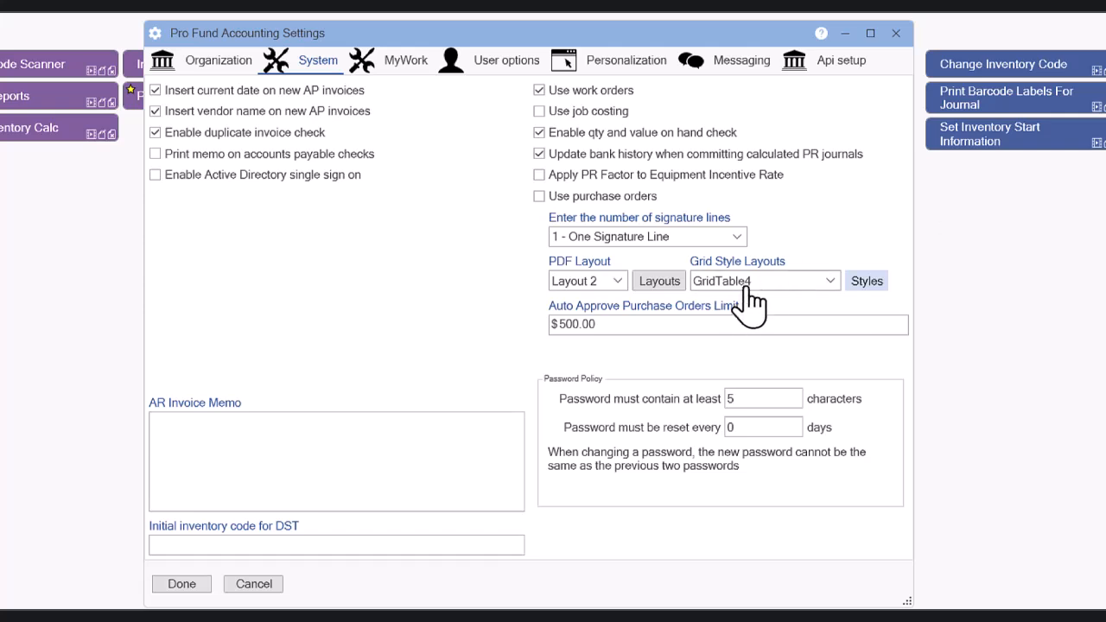
# Set the purchase order grid style layout to GridTable4Accent5 and save the settings
pyautogui.click(831, 287)
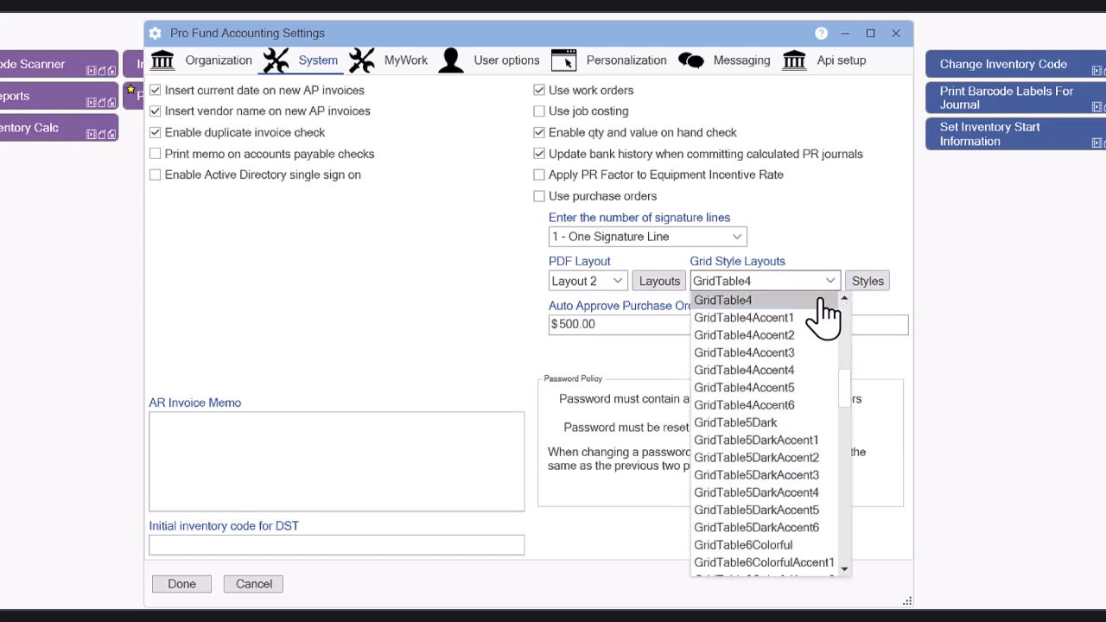
pyautogui.click(768, 389)
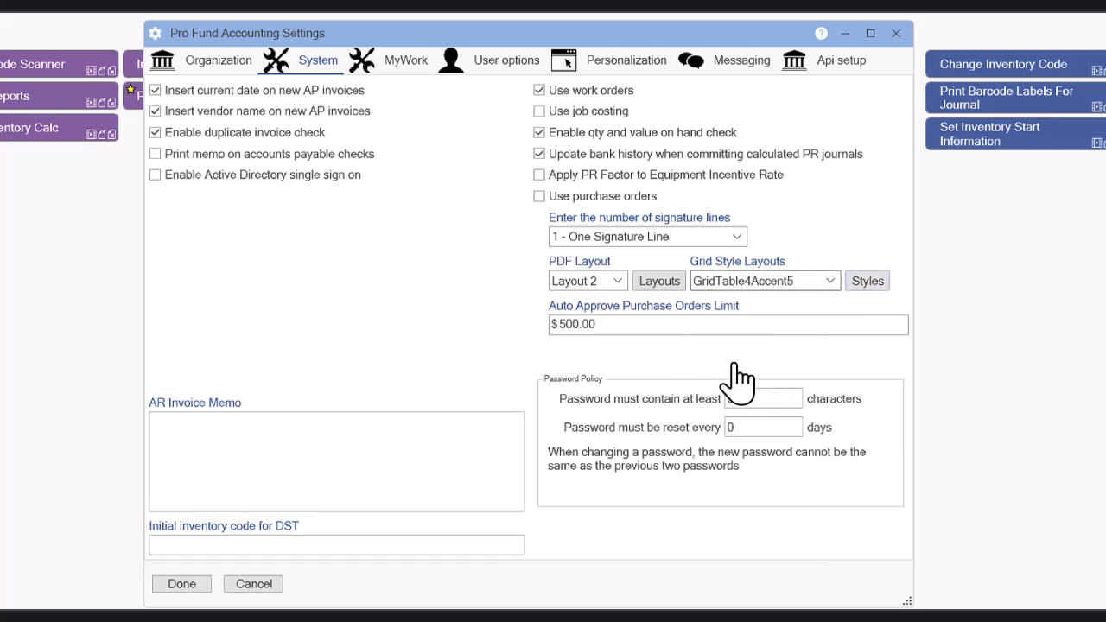
pyautogui.click(177, 587)
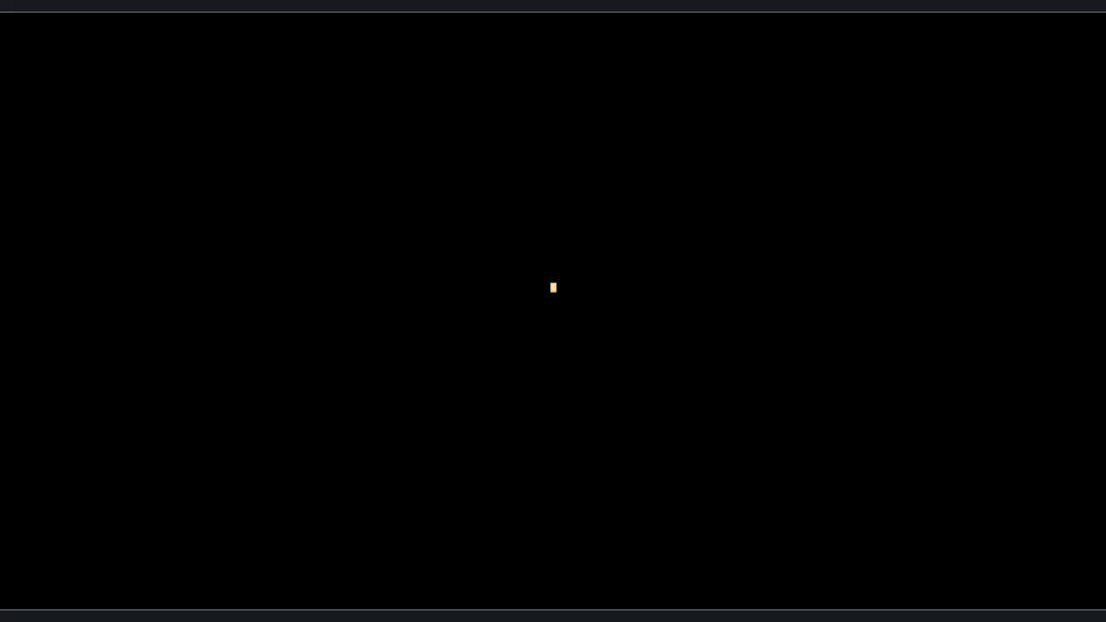